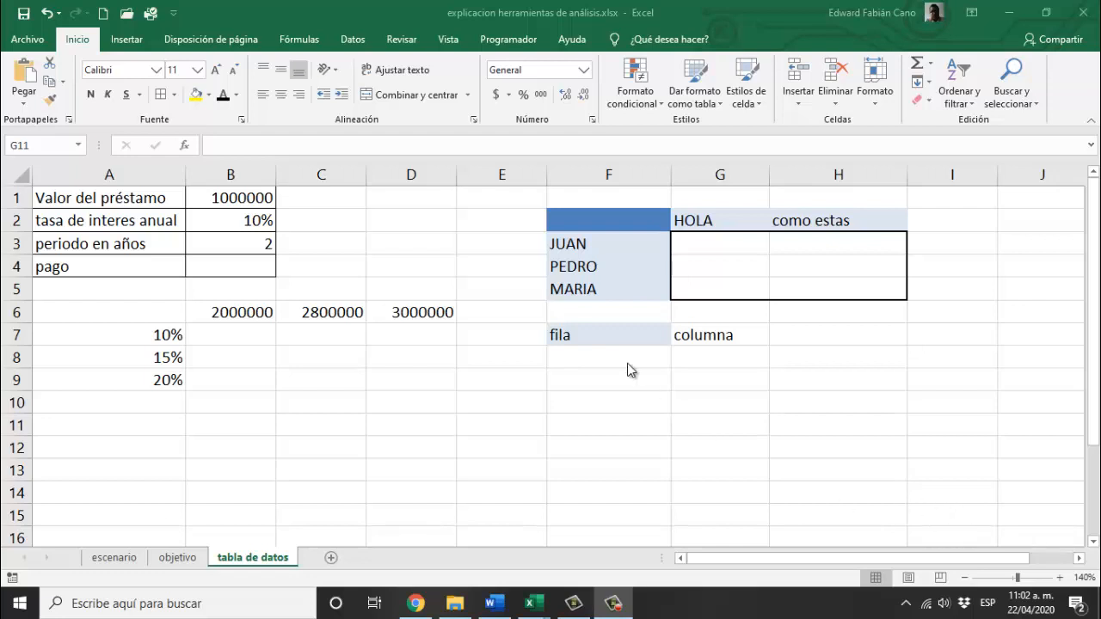
# - Review the What-If Analysis options and the loan value, annual interest rate and term cells B1 to B3
pyautogui.click(355, 46)
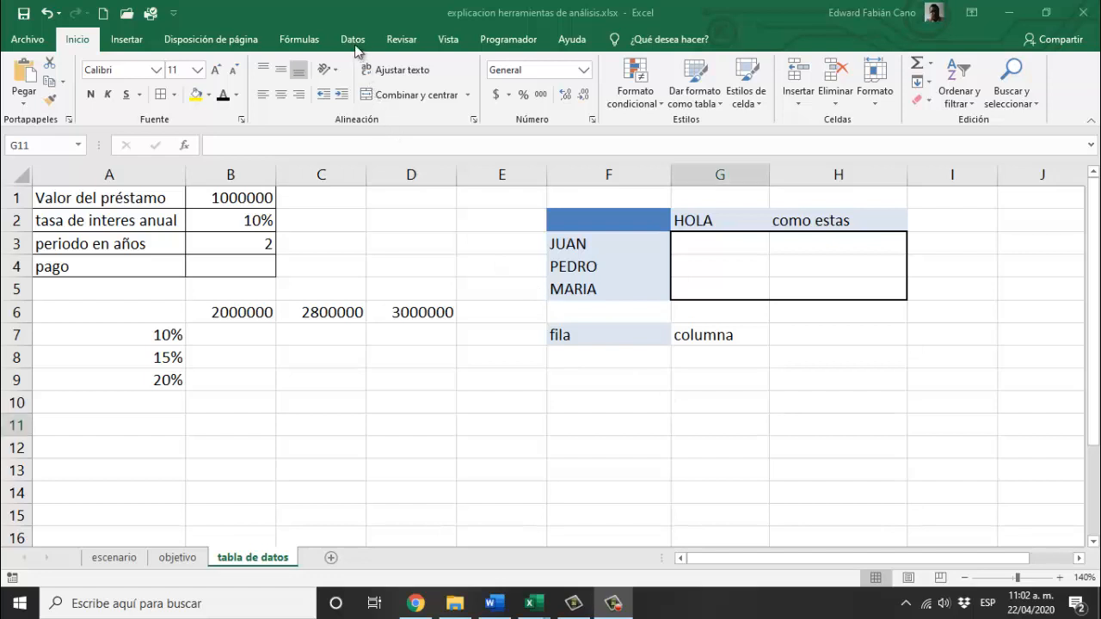
pyautogui.click(353, 41)
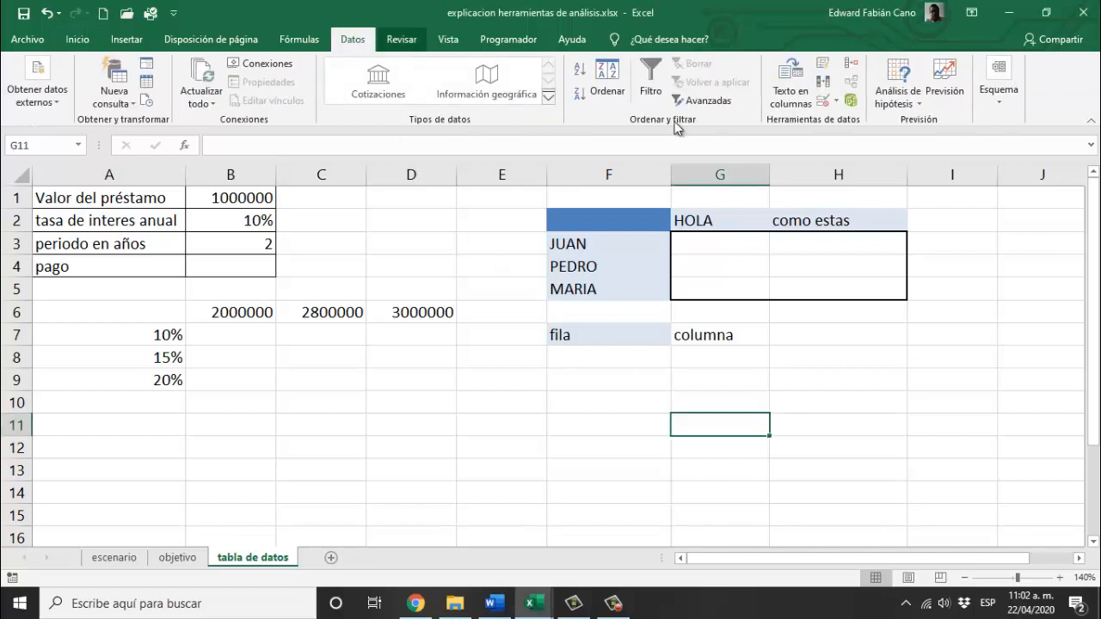
pyautogui.click(909, 108)
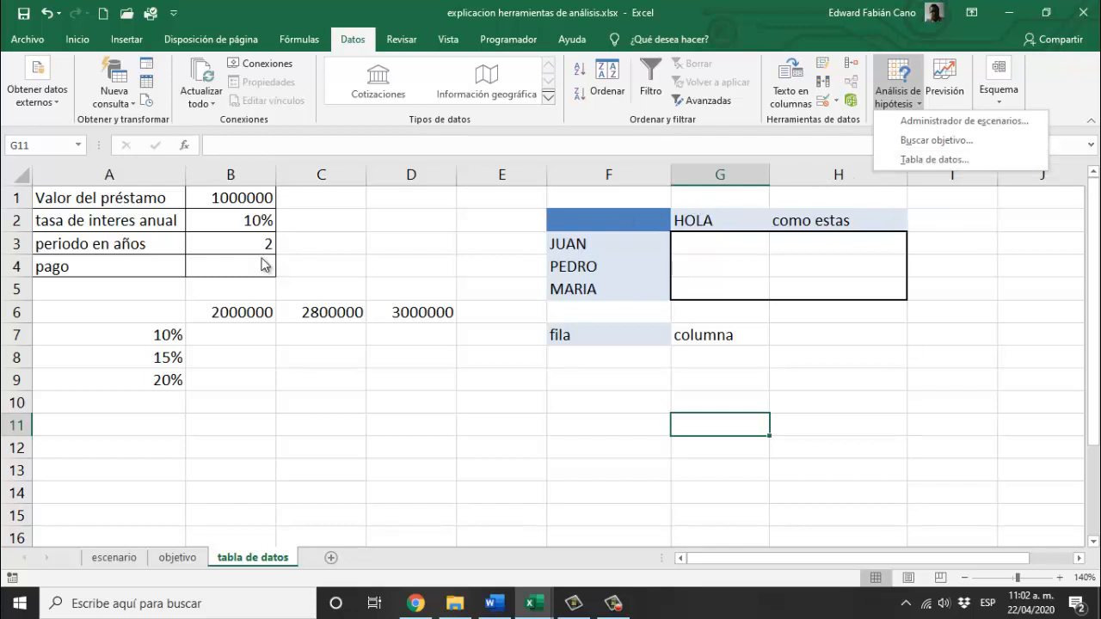
pyautogui.click(242, 197)
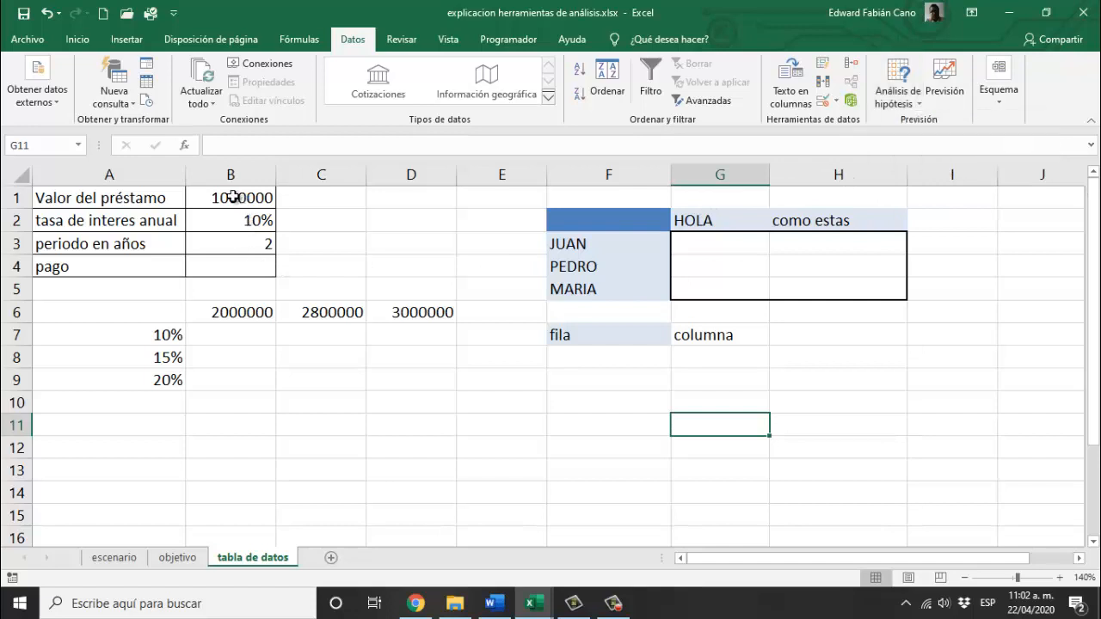
pyautogui.click(228, 195)
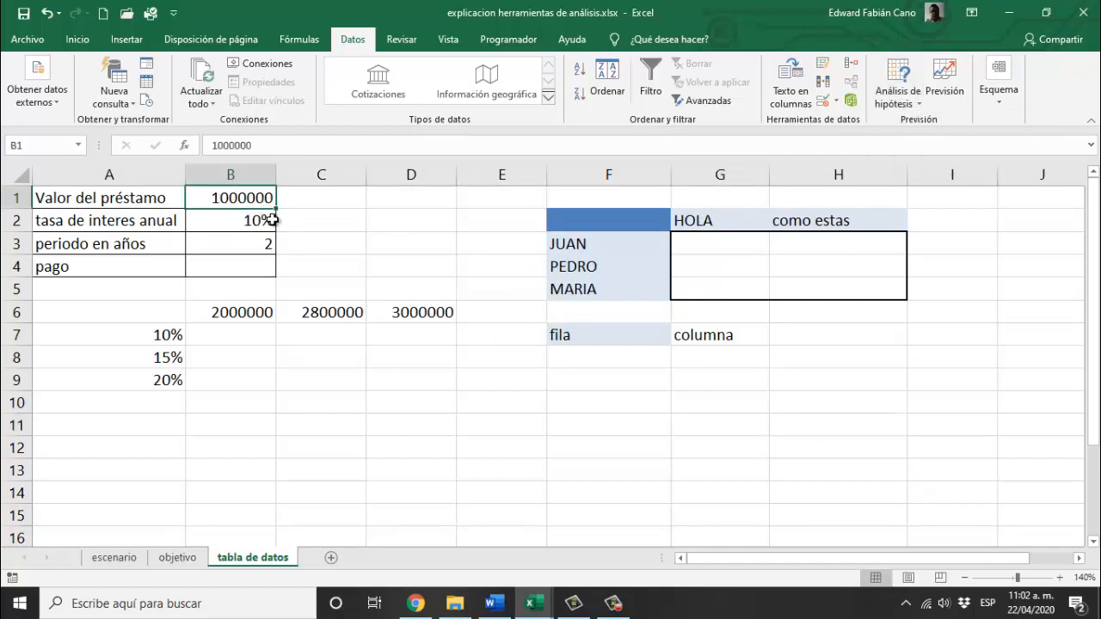
pyautogui.click(269, 224)
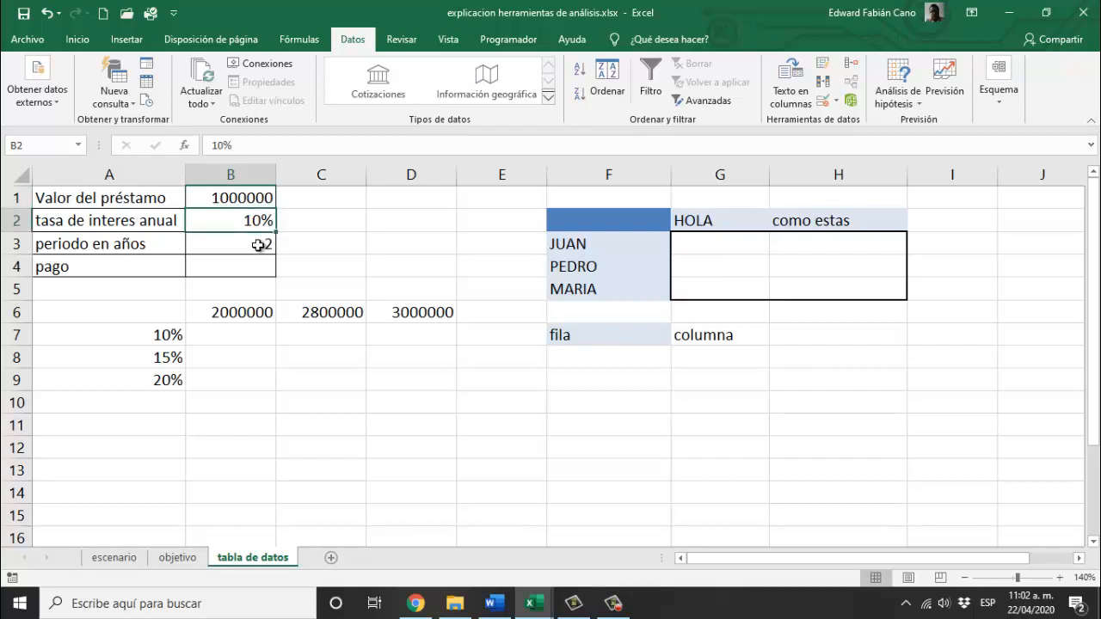
pyautogui.click(260, 245)
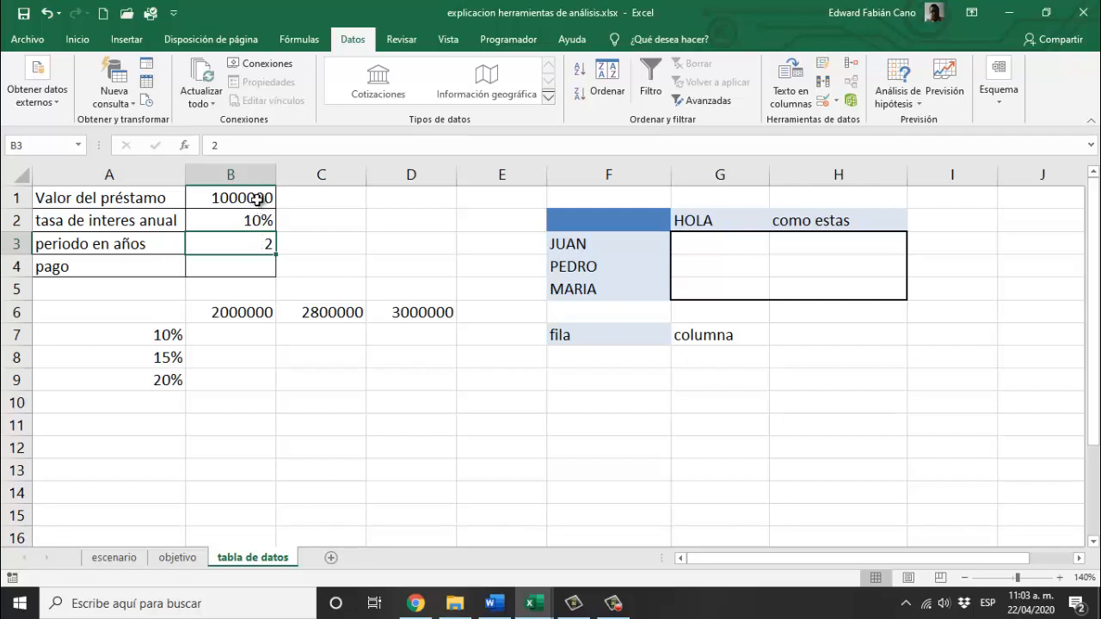
# - Start a PAGO function in payment cell B4 and set its Tasa argument to B2/12
pyautogui.click(252, 267)
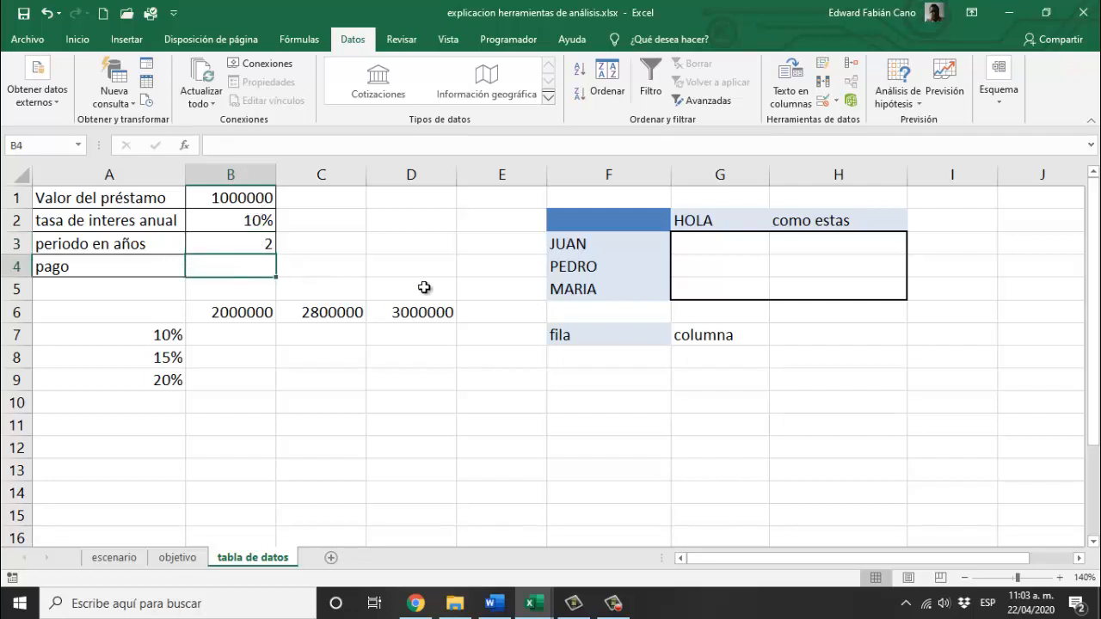
pyautogui.write('=p')
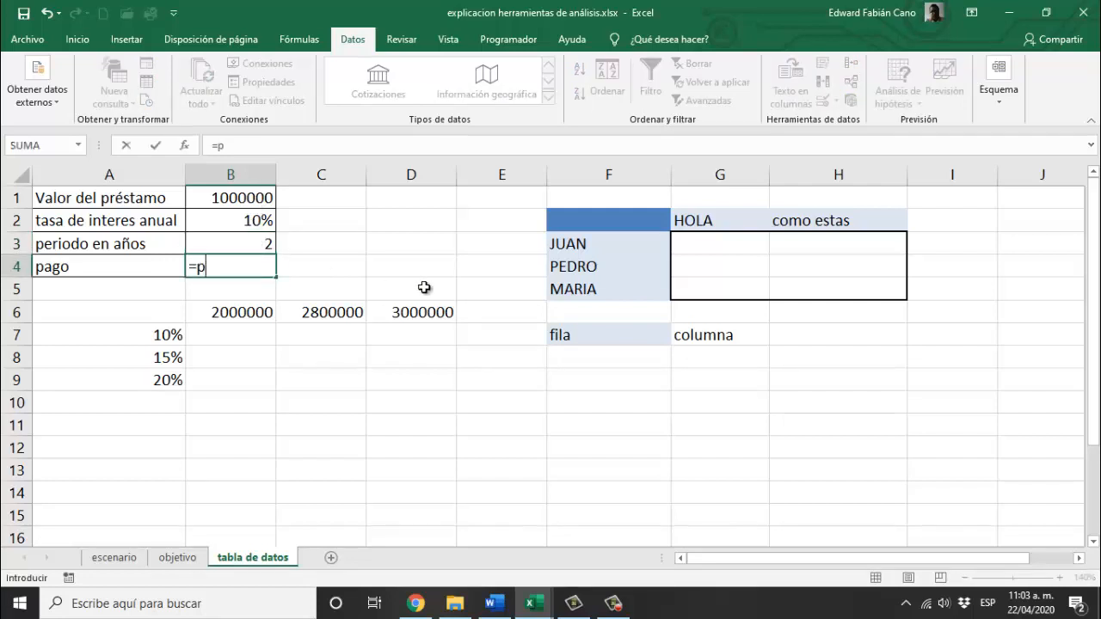
pyautogui.write('ago')
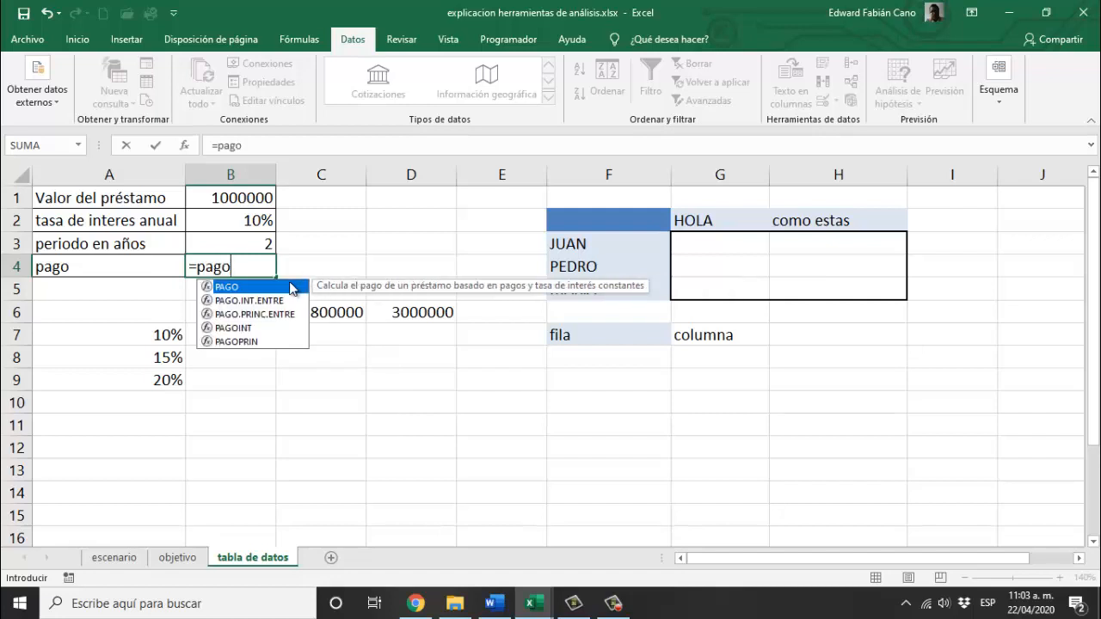
pyautogui.doubleClick(292, 288)
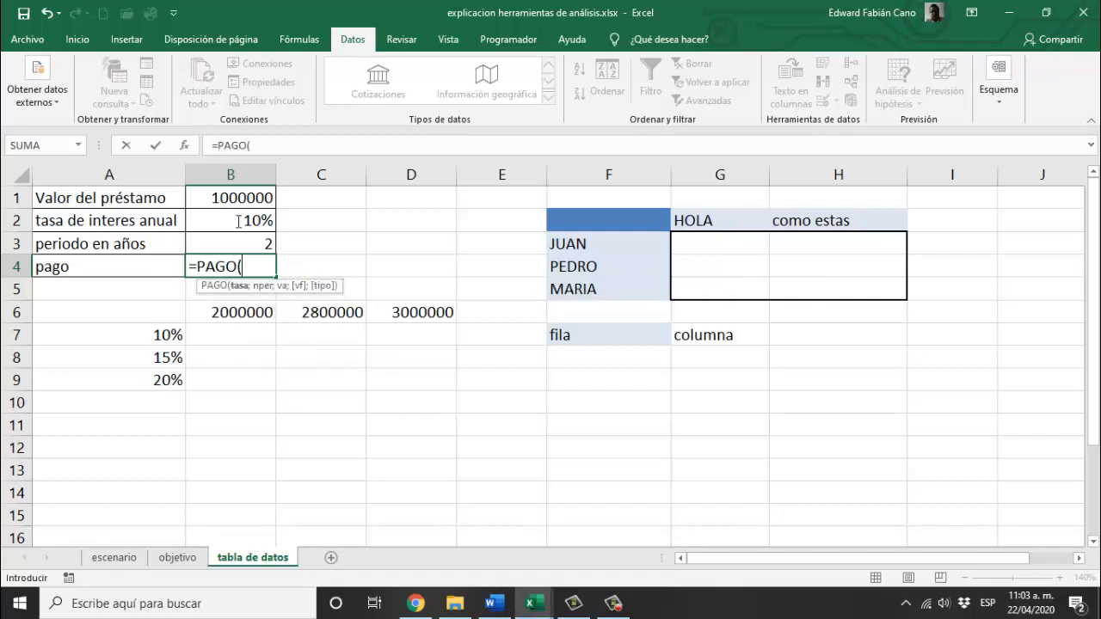
pyautogui.click(187, 147)
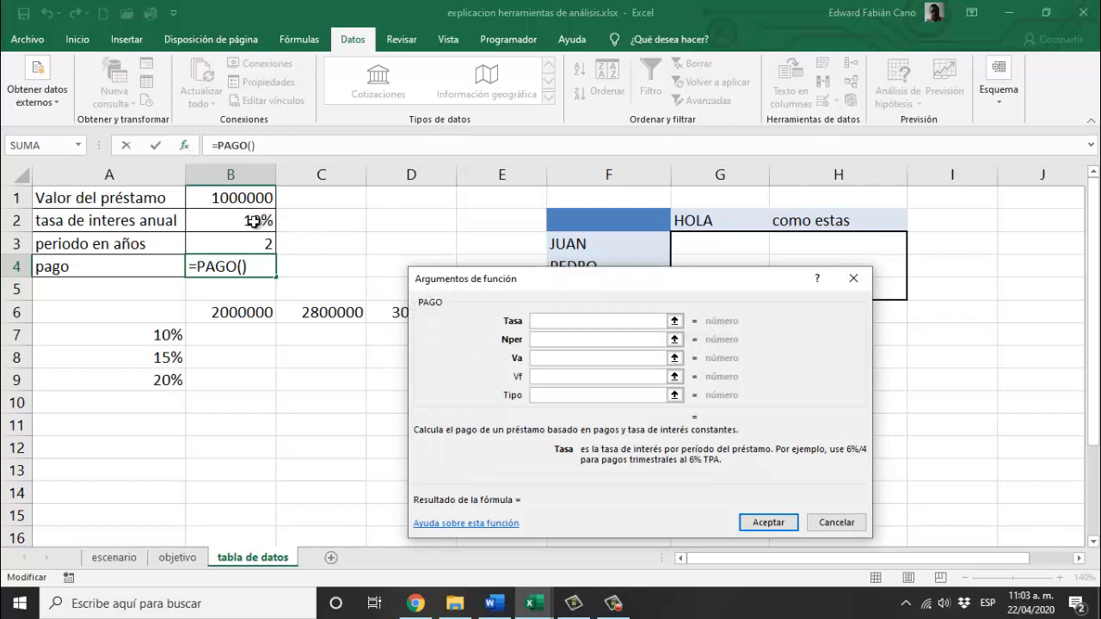
pyautogui.click(253, 221)
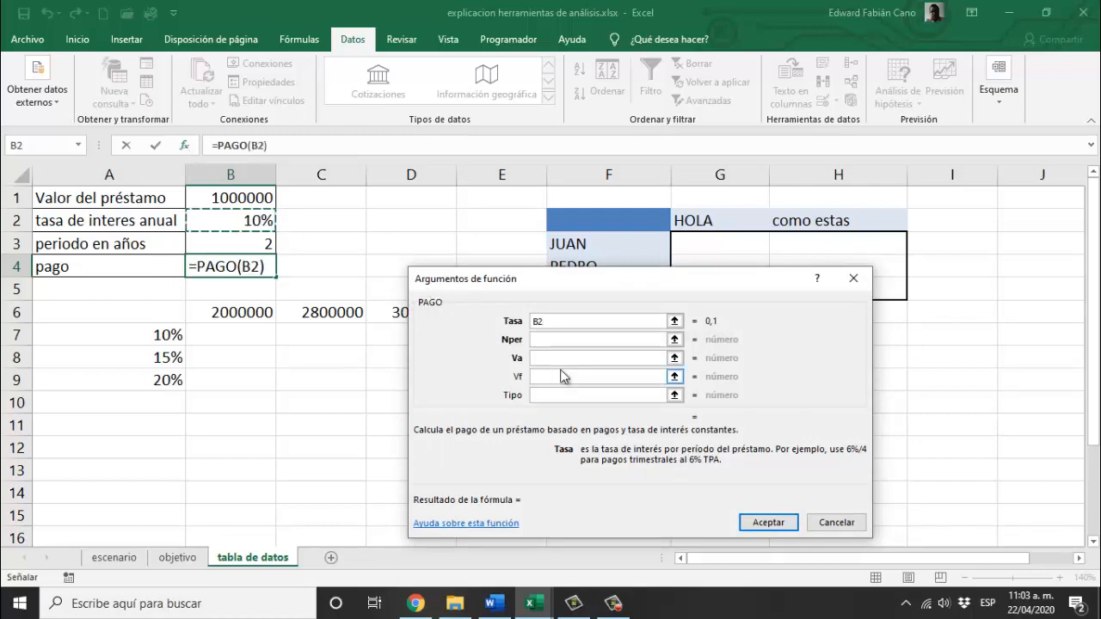
pyautogui.write('/12')
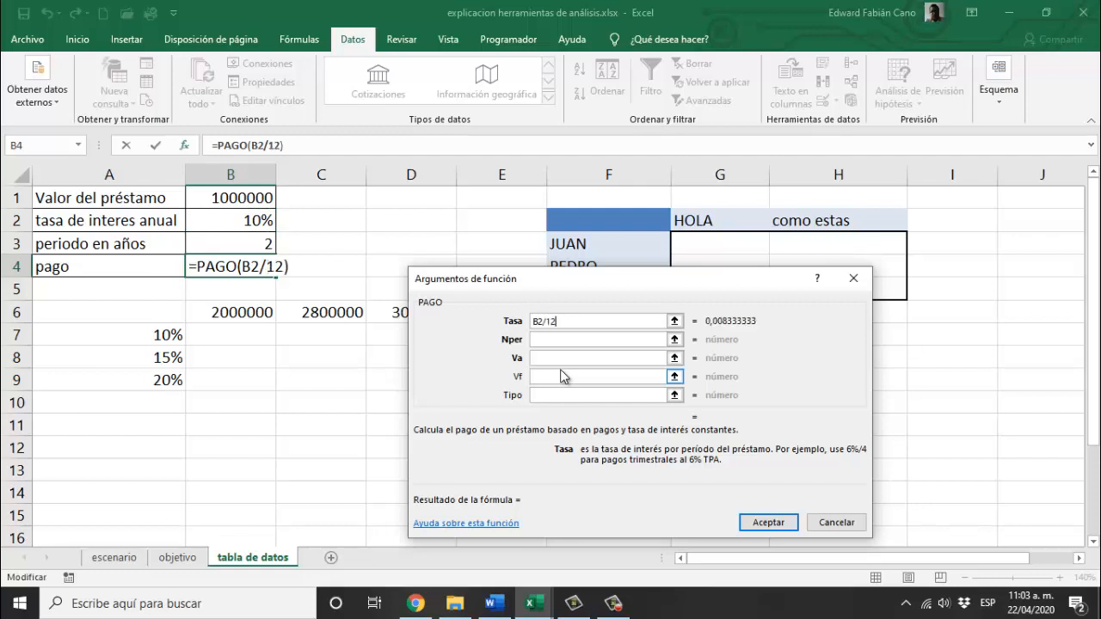
# - Complete the PAGO function with B3*12 as Nper and B1 as Va
pyautogui.click(536, 341)
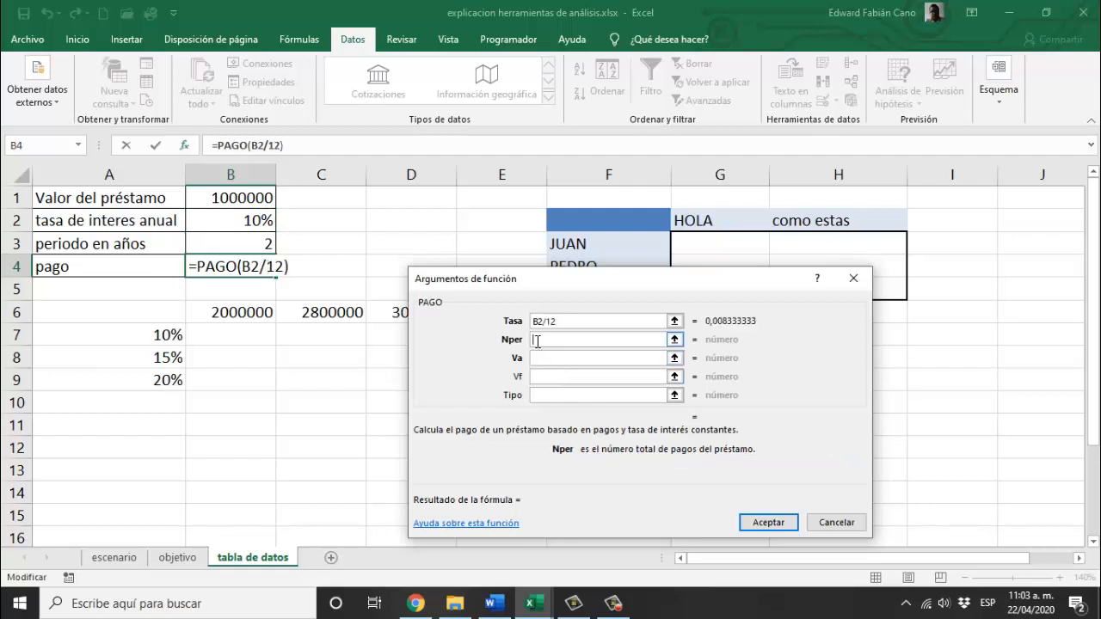
pyautogui.moveTo(469, 276); pyautogui.dragTo(397, 164)
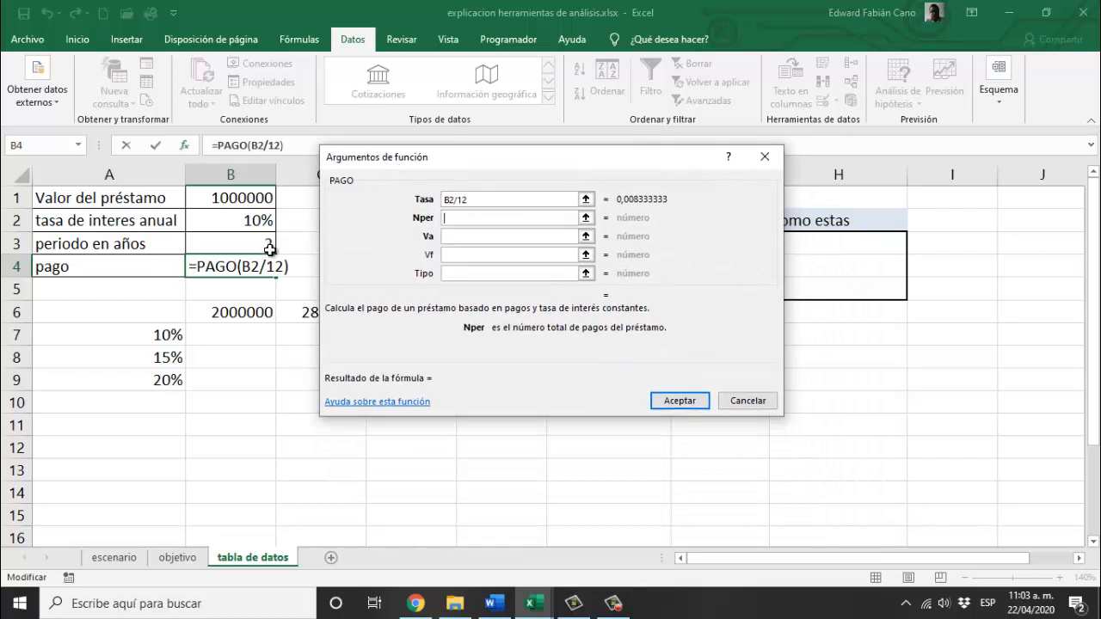
pyautogui.click(219, 245)
pyautogui.write('*12')
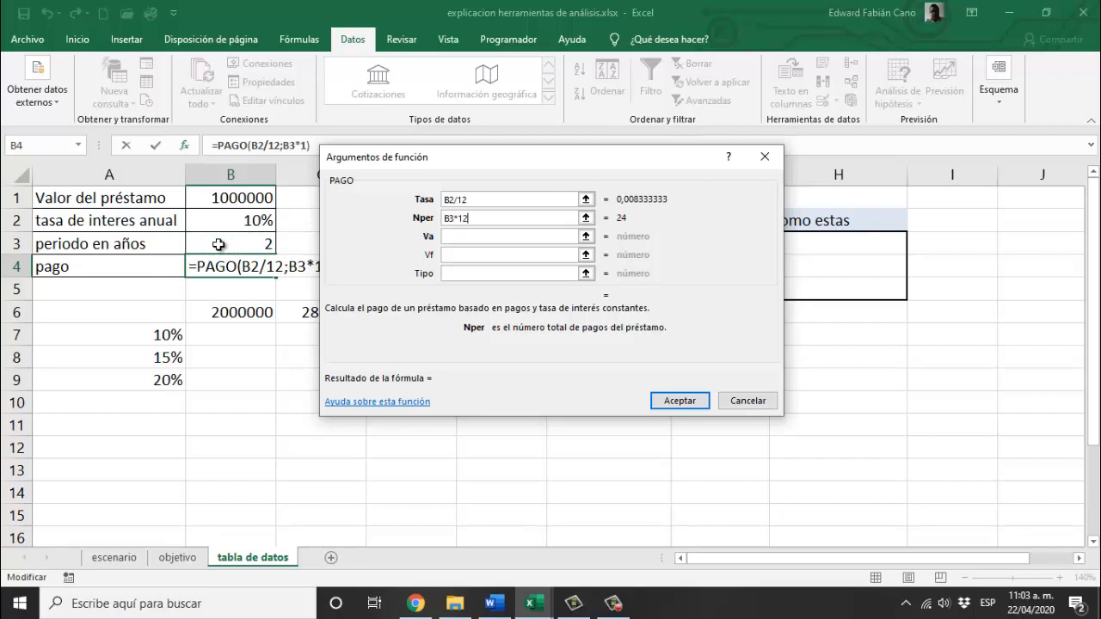
pyautogui.click(464, 237)
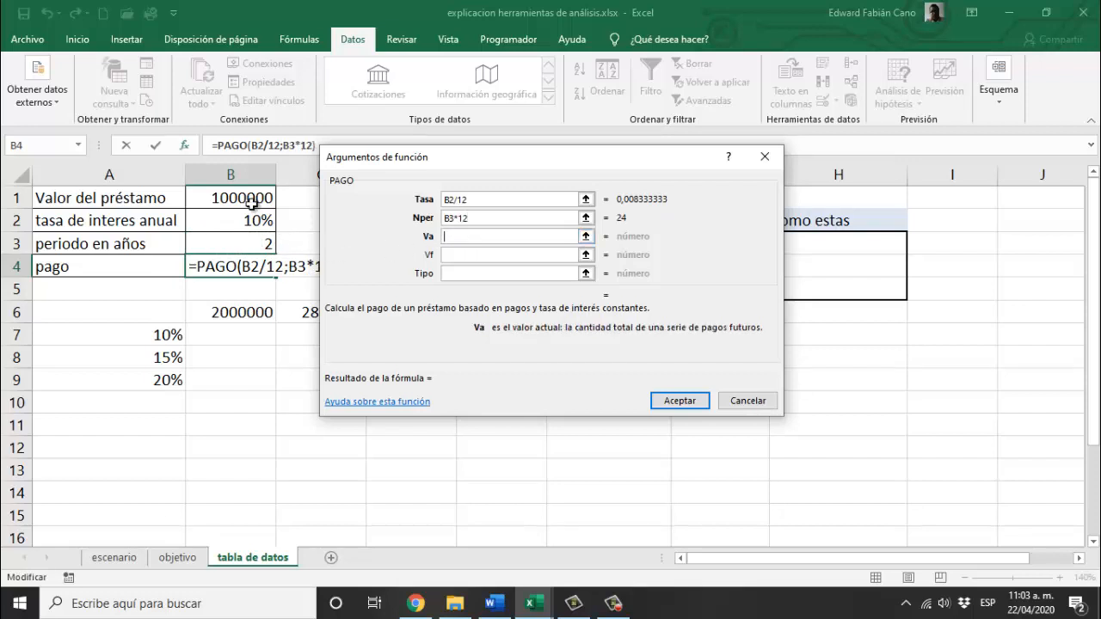
pyautogui.click(248, 198)
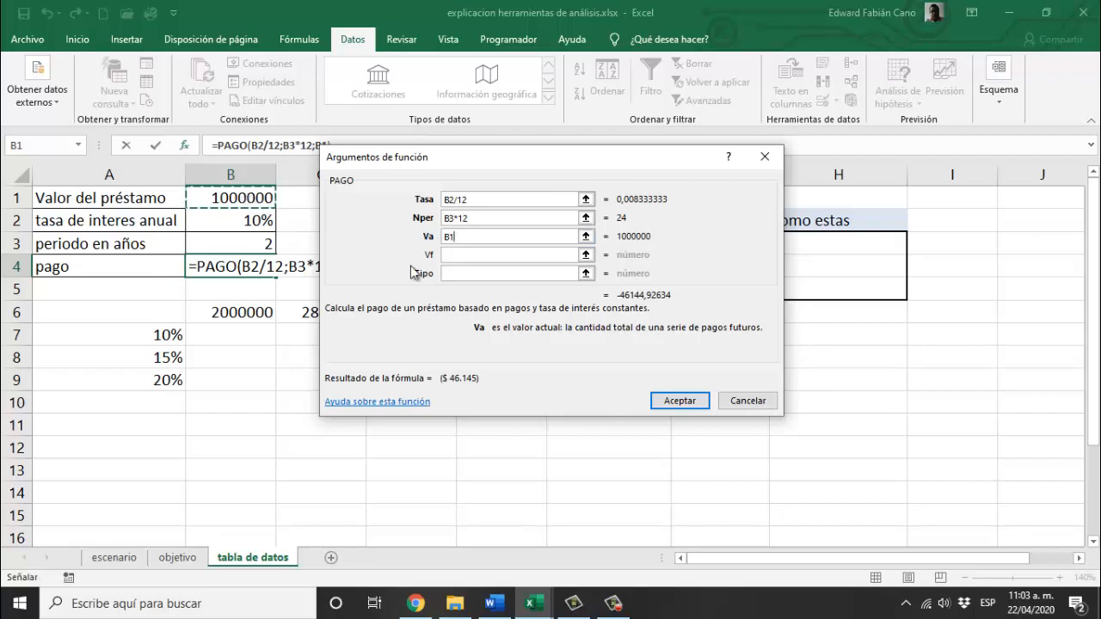
pyautogui.click(693, 400)
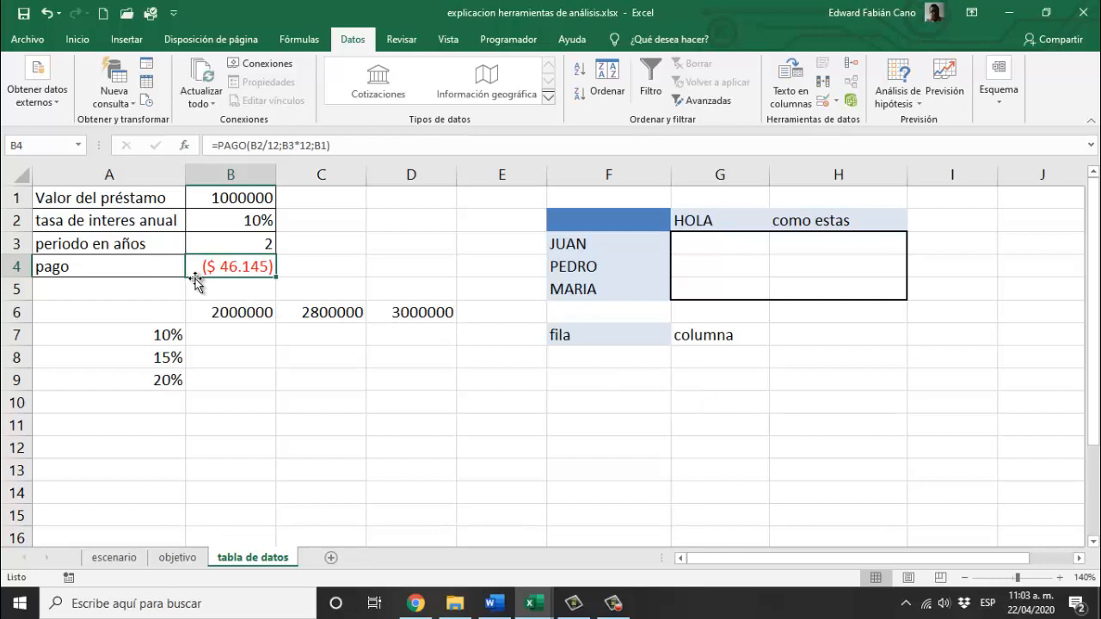
# - Put a minus sign before PAGO in B4 so the formula is =-PAGO(B2/12;B3*12;B1)
pyautogui.click(218, 148)
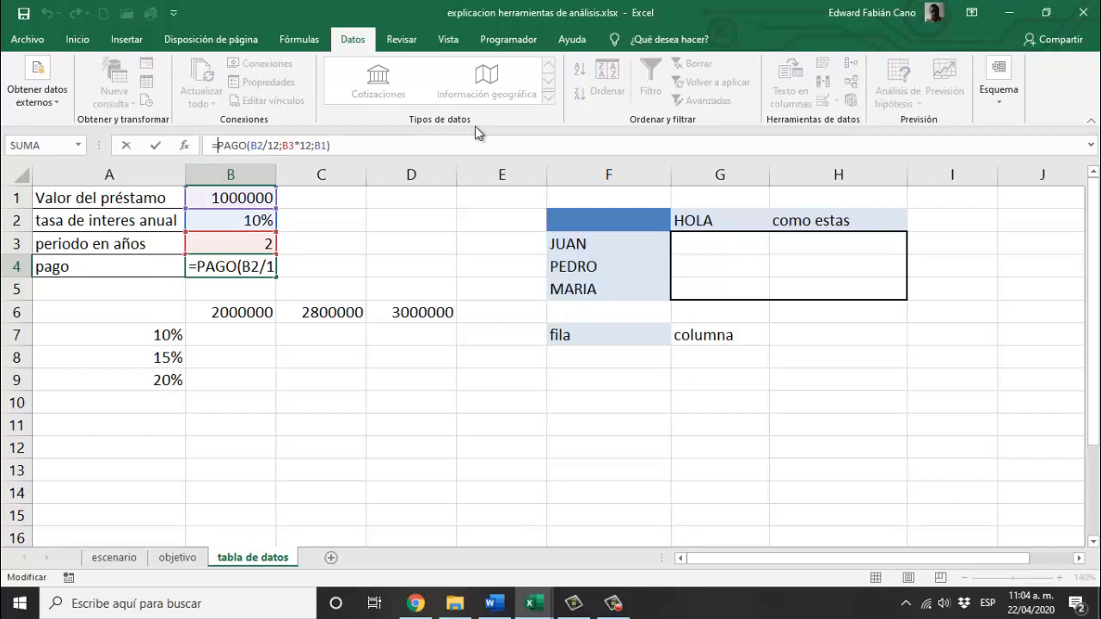
pyautogui.write('-')
pyautogui.press('Return')
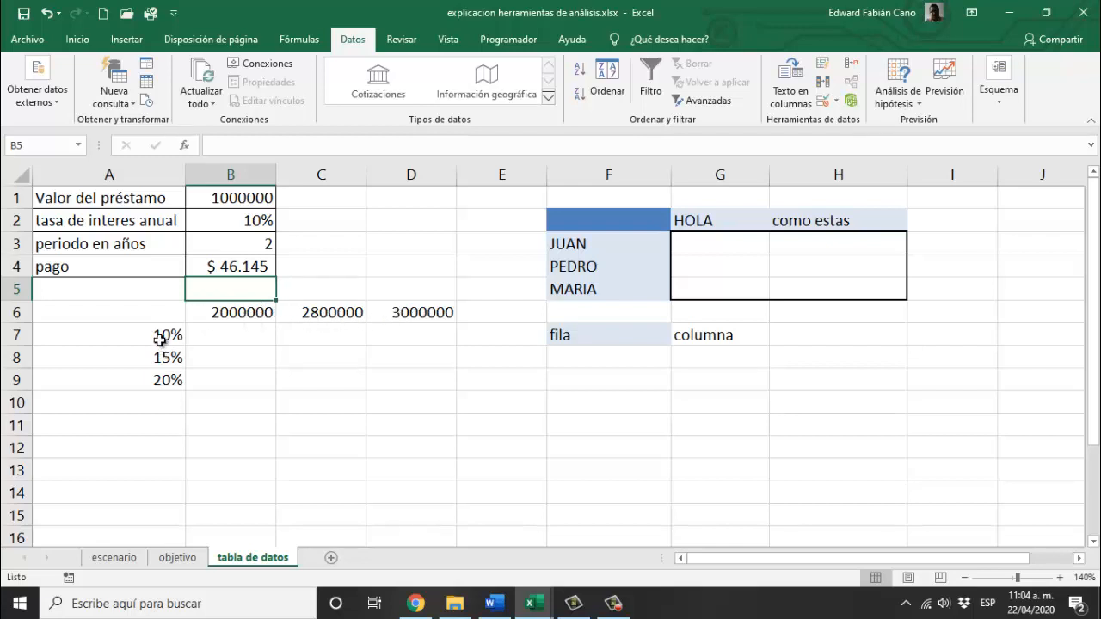
# - Link corner cell A6 of the rate and loan amount grid to the payment result with =B4
pyautogui.click(160, 406)
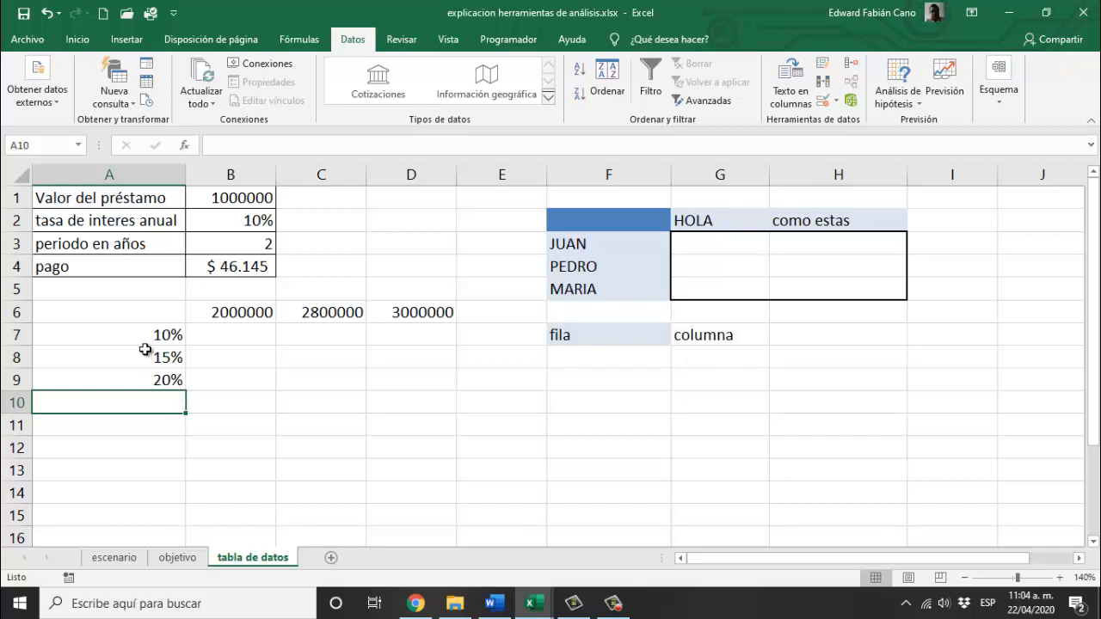
pyautogui.press('Up')
pyautogui.press('Up')
pyautogui.press('Up')
pyautogui.press('Up')
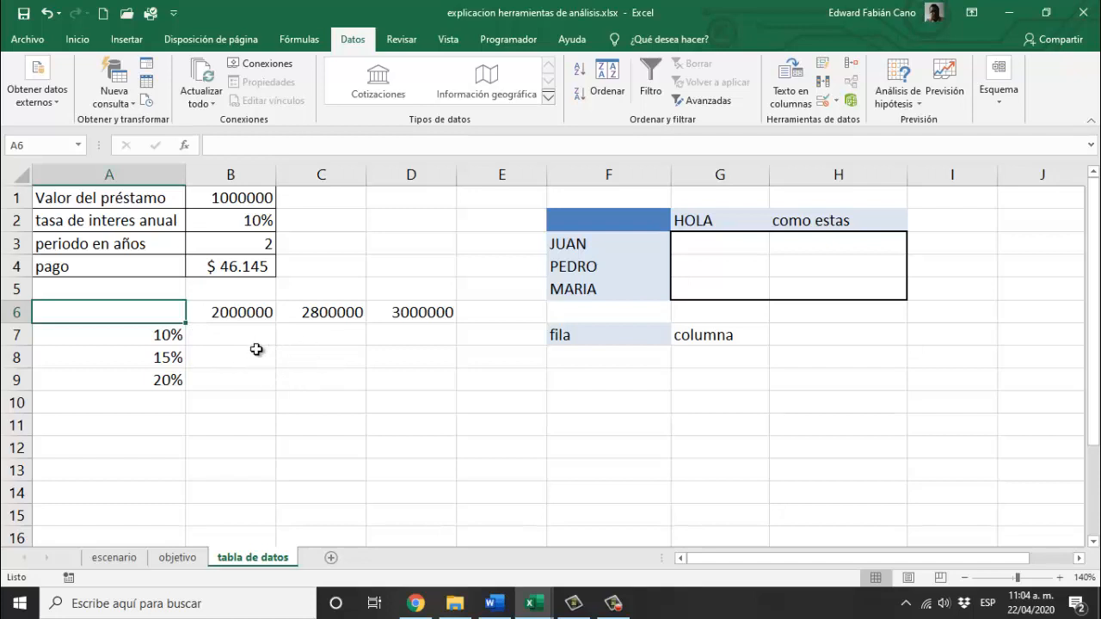
pyautogui.click(251, 268)
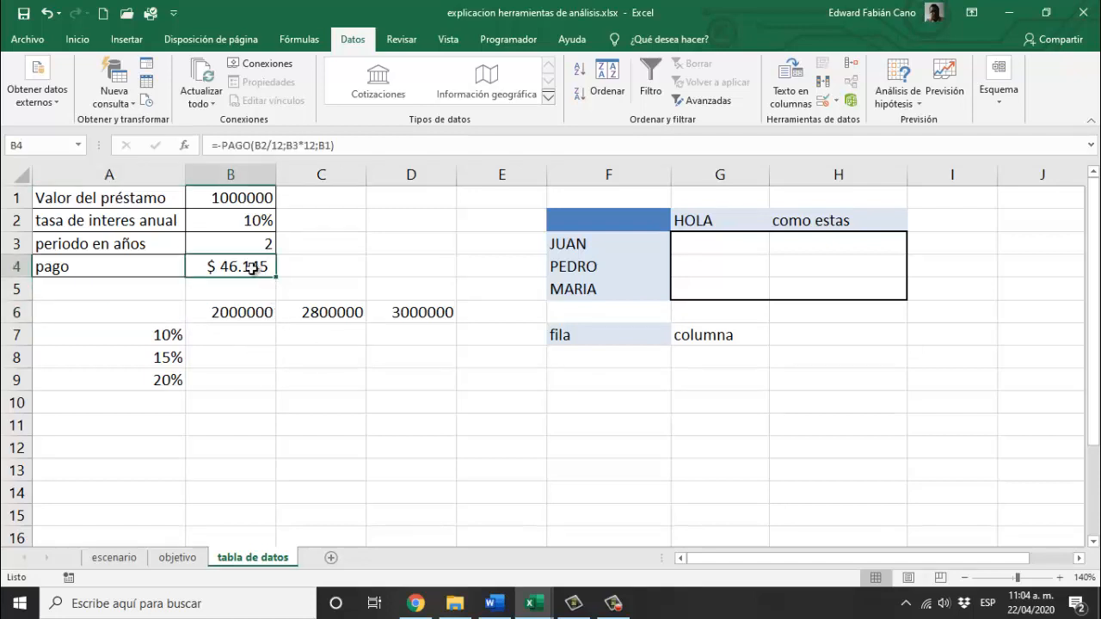
pyautogui.click(181, 307)
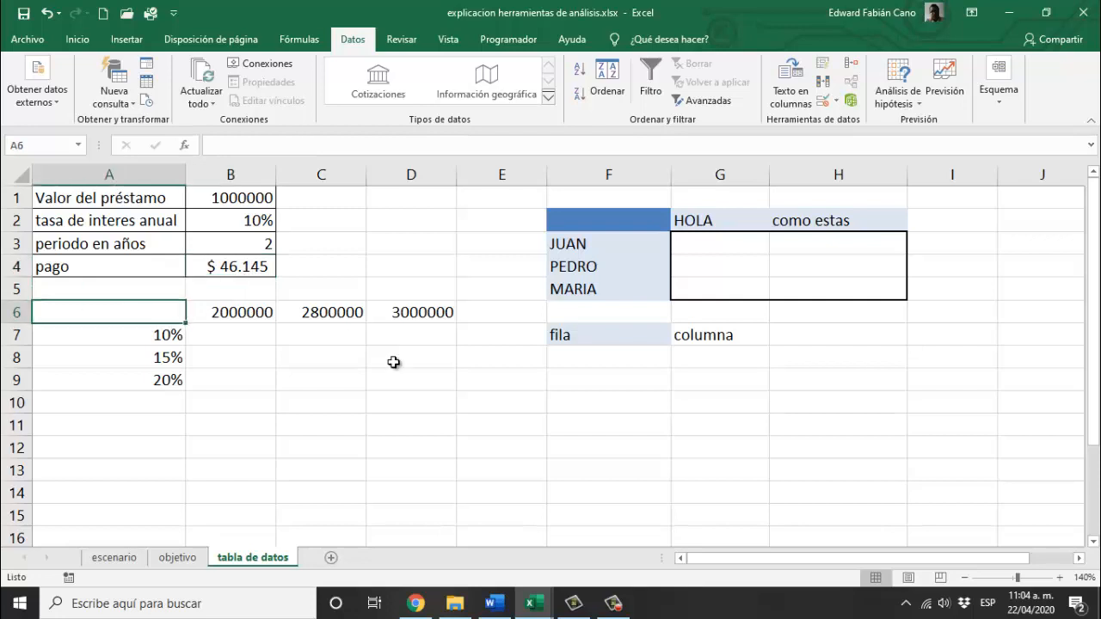
pyautogui.write('=')
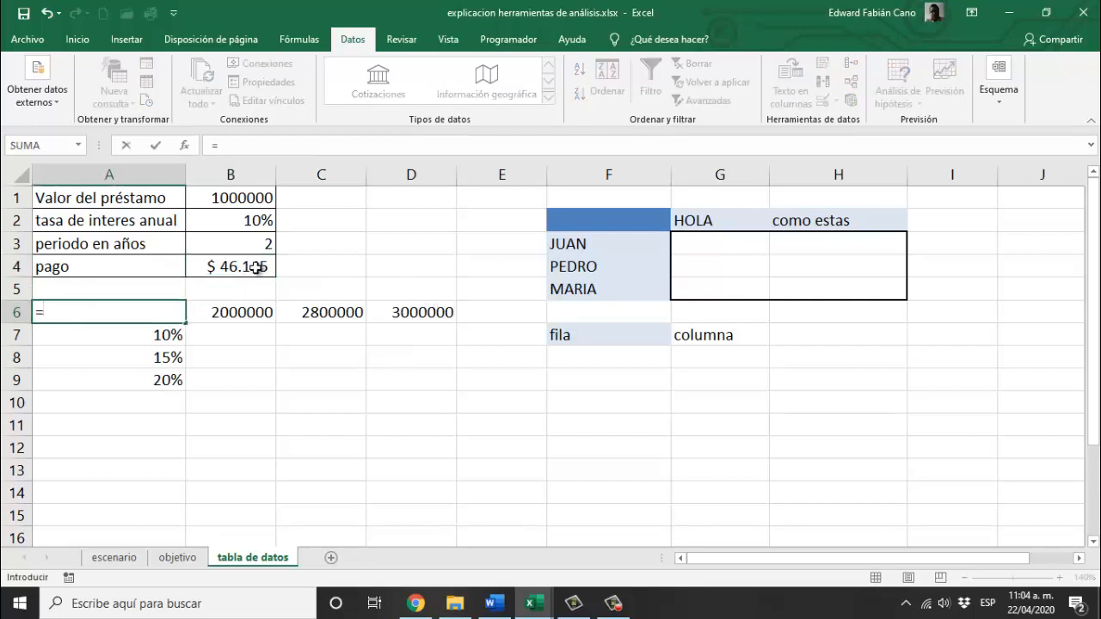
pyautogui.click(256, 267)
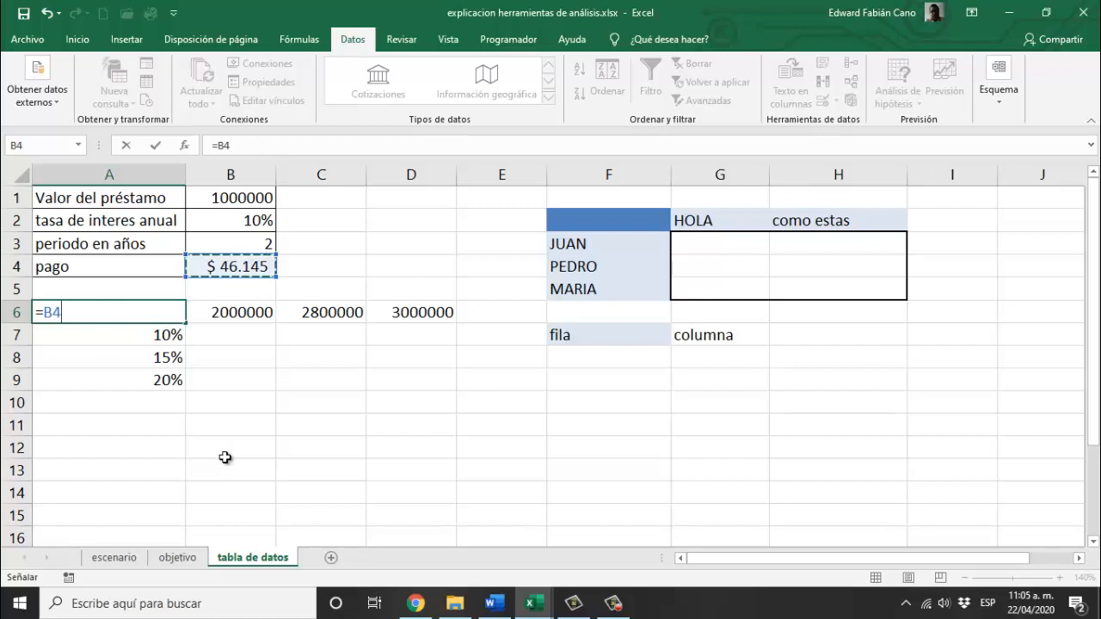
pyautogui.press('Return')
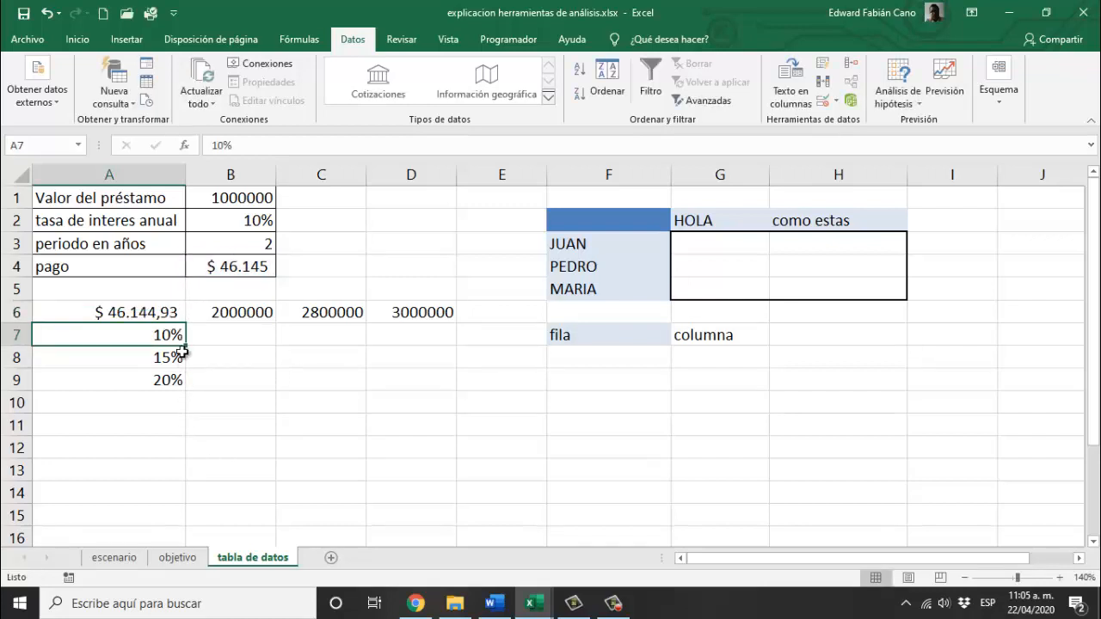
pyautogui.click(183, 313)
pyautogui.click(215, 273)
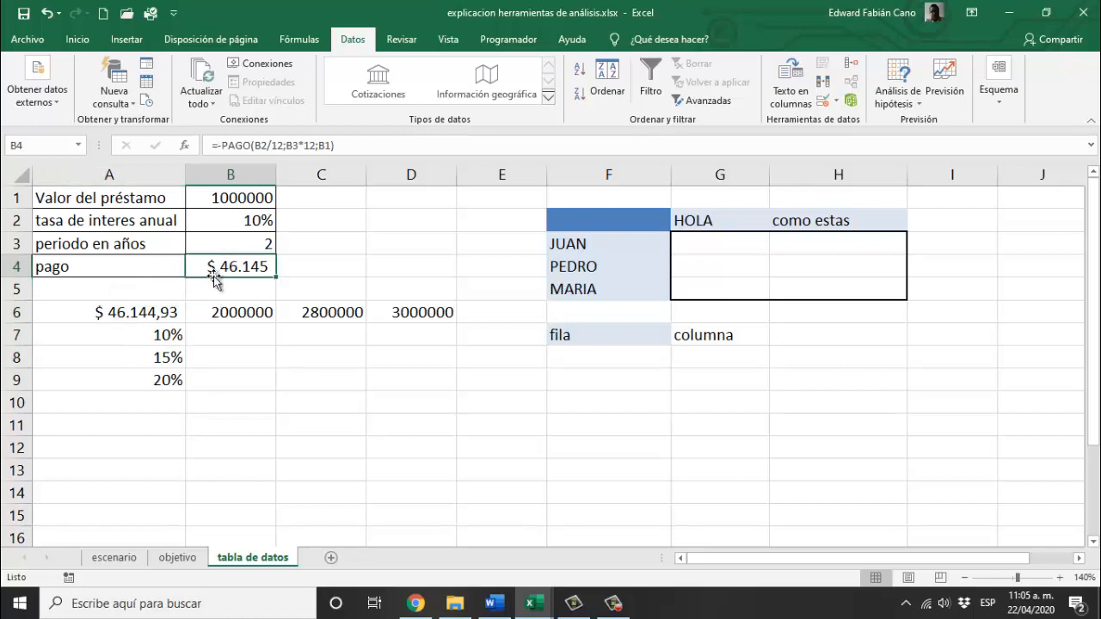
pyautogui.click(153, 313)
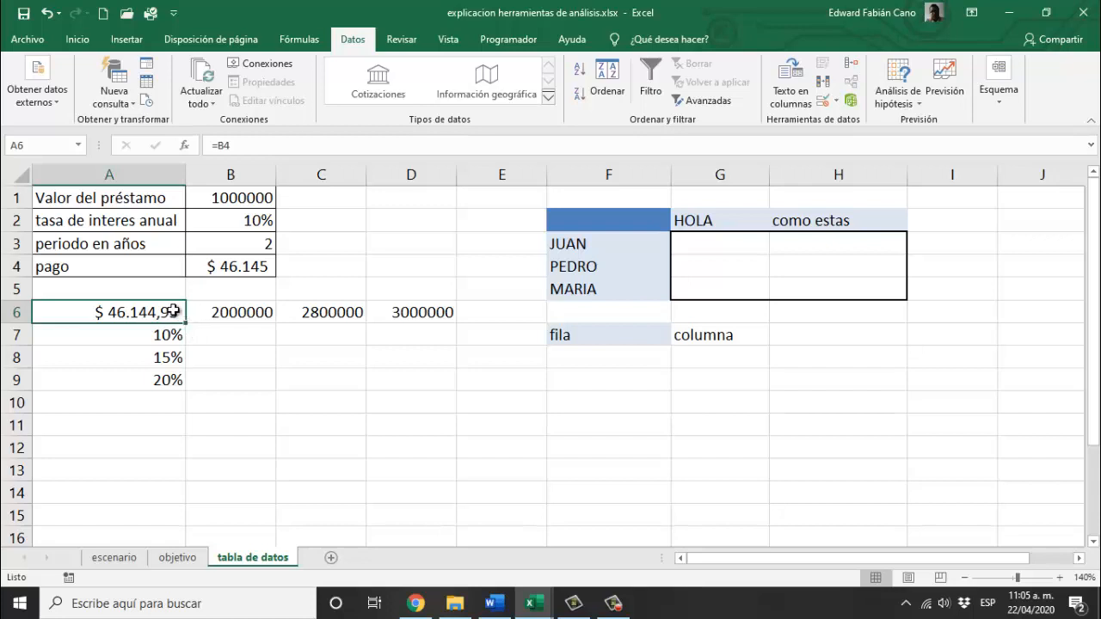
# - Create a What-If data table over A6:D9 with B1 as the row input cell and B2 as the column input cell
pyautogui.moveTo(173, 310); pyautogui.dragTo(391, 382)
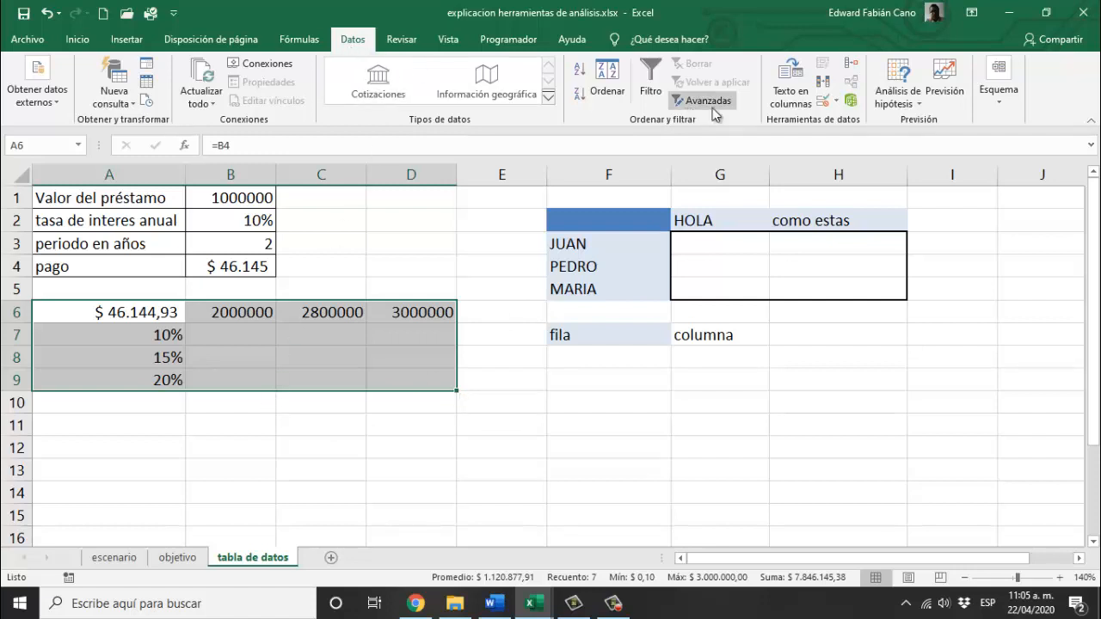
pyautogui.click(888, 107)
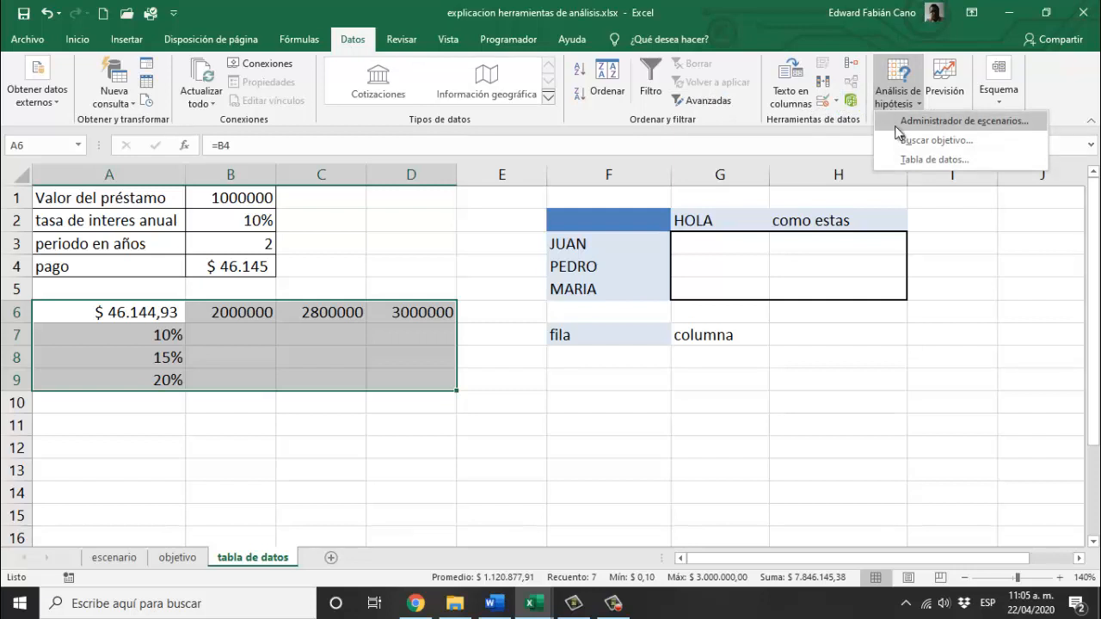
pyautogui.click(904, 160)
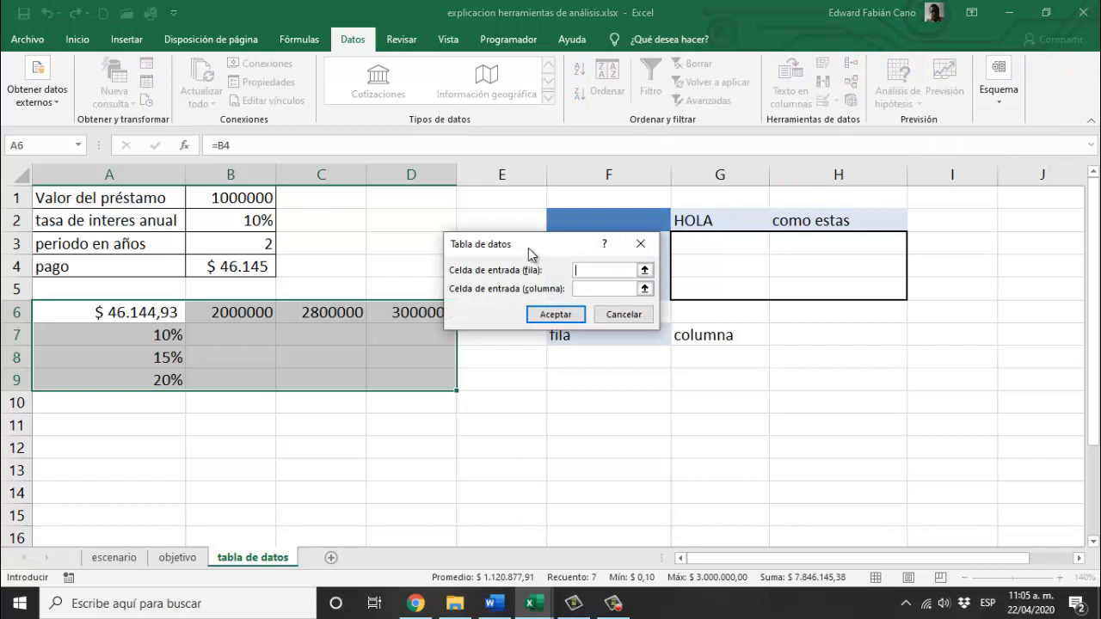
pyautogui.moveTo(528, 247); pyautogui.dragTo(406, 207)
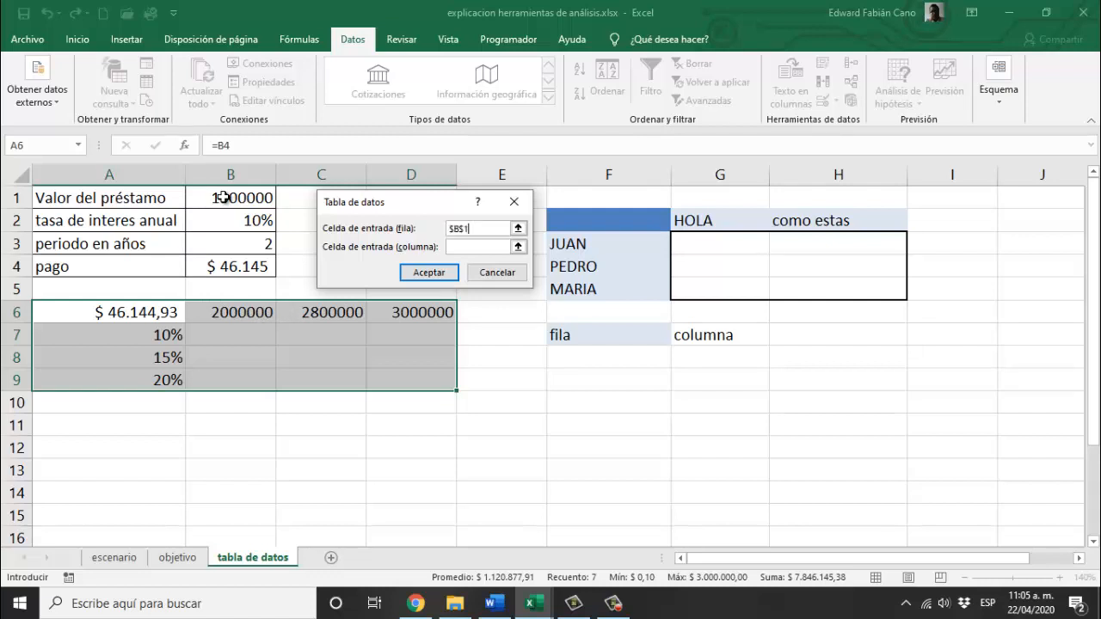
pyautogui.click(223, 197)
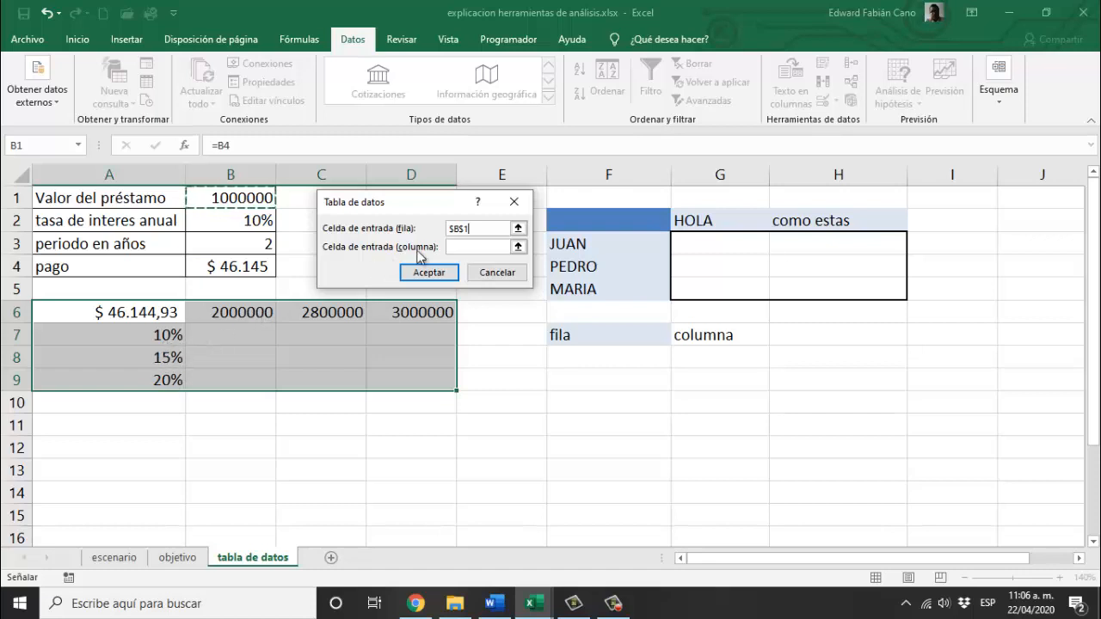
pyautogui.click(456, 247)
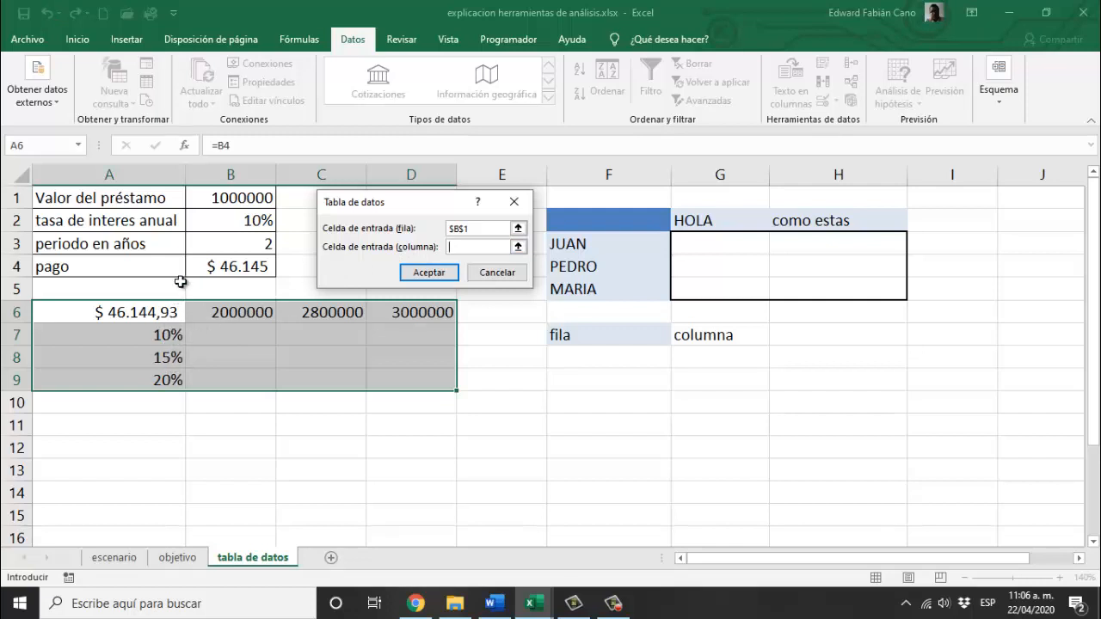
pyautogui.click(217, 221)
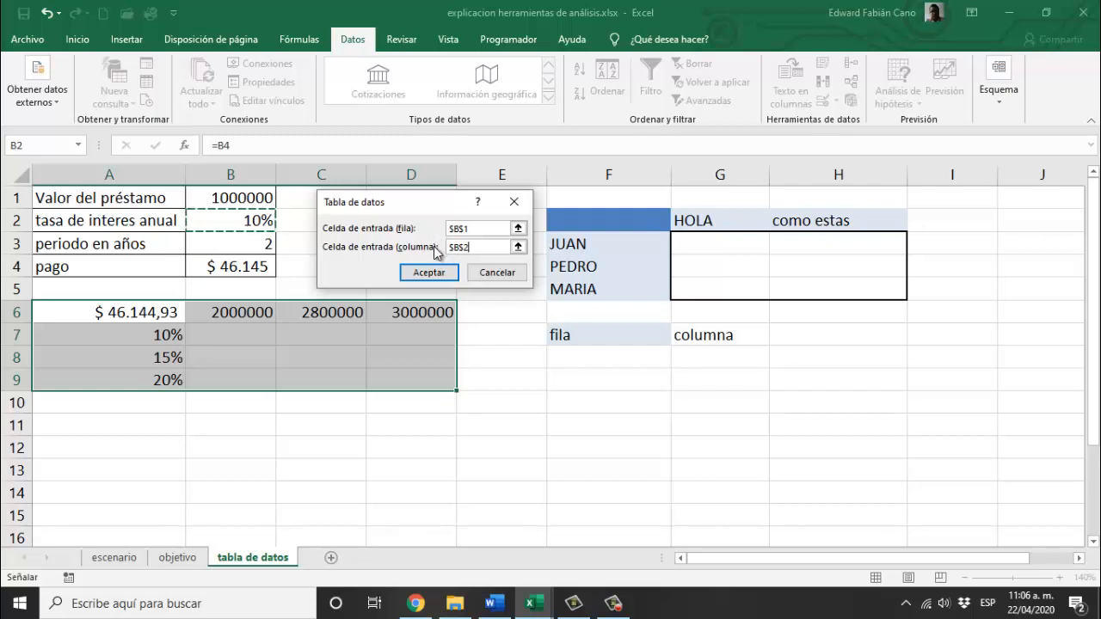
pyautogui.click(434, 270)
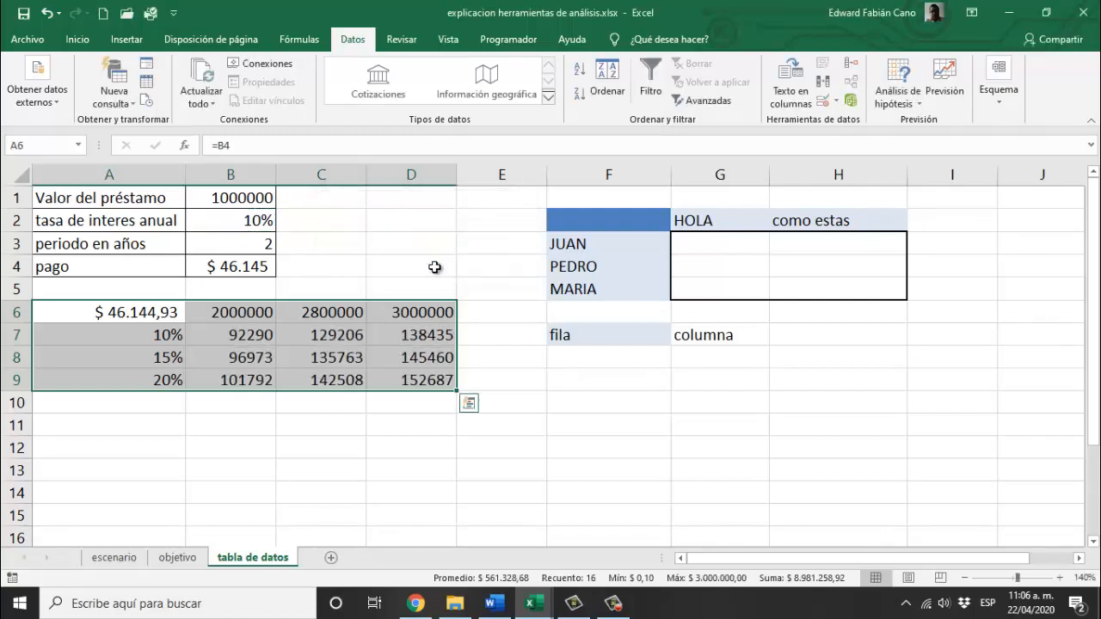
# - Inspect the formulas in the data table's 10% result row and try to delete the single result in D7
pyautogui.click(249, 338)
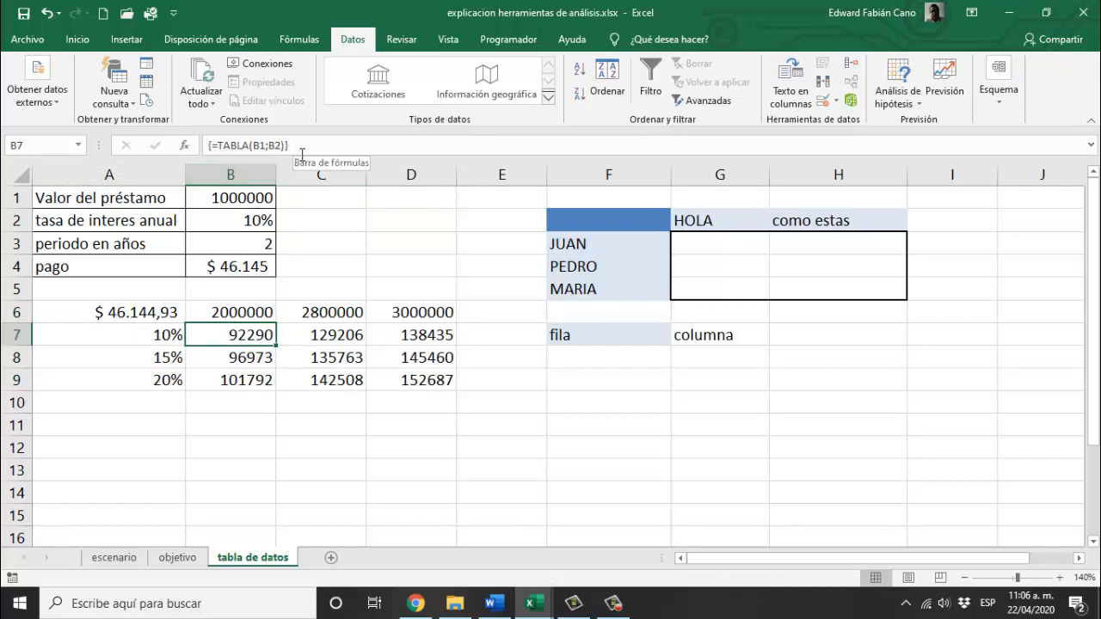
pyautogui.click(321, 338)
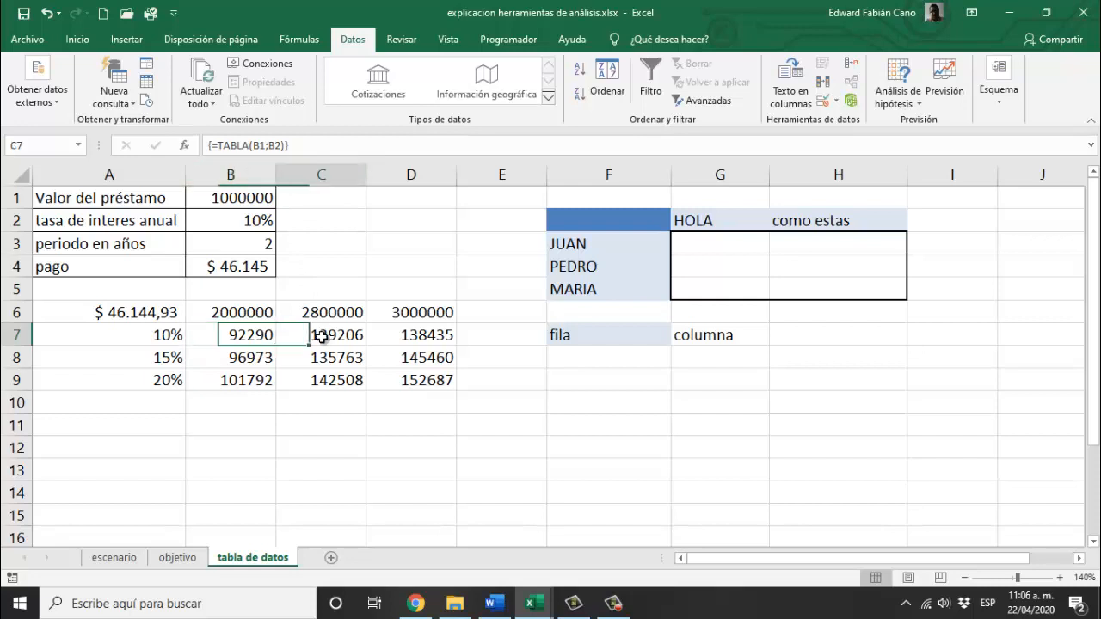
pyautogui.click(370, 339)
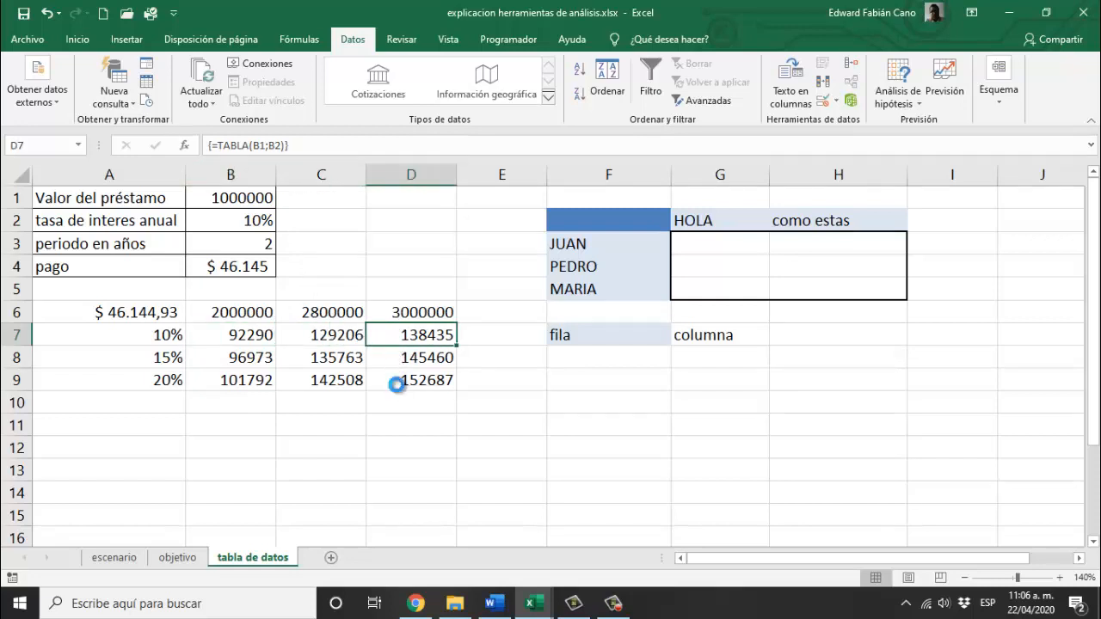
pyautogui.press('Delete')
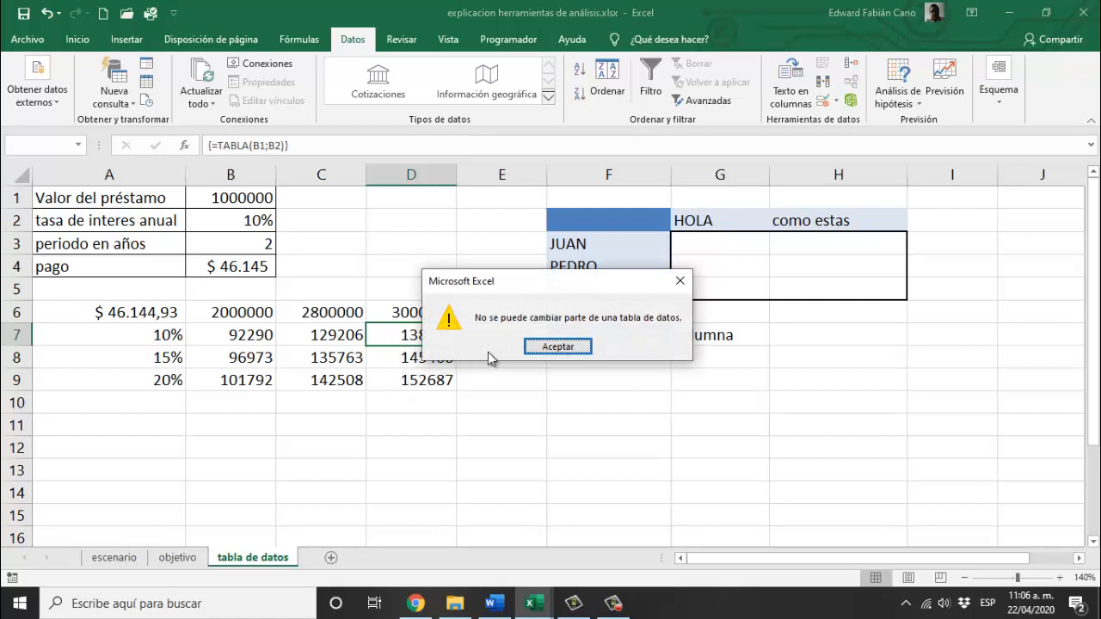
pyautogui.click(556, 346)
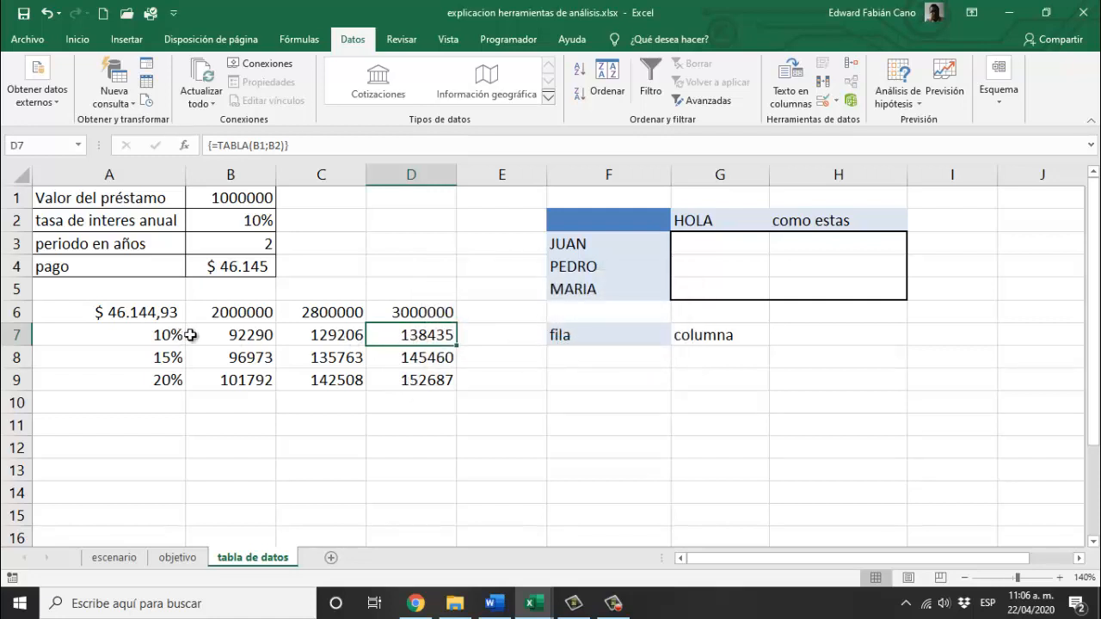
pyautogui.moveTo(206, 337); pyautogui.dragTo(381, 379)
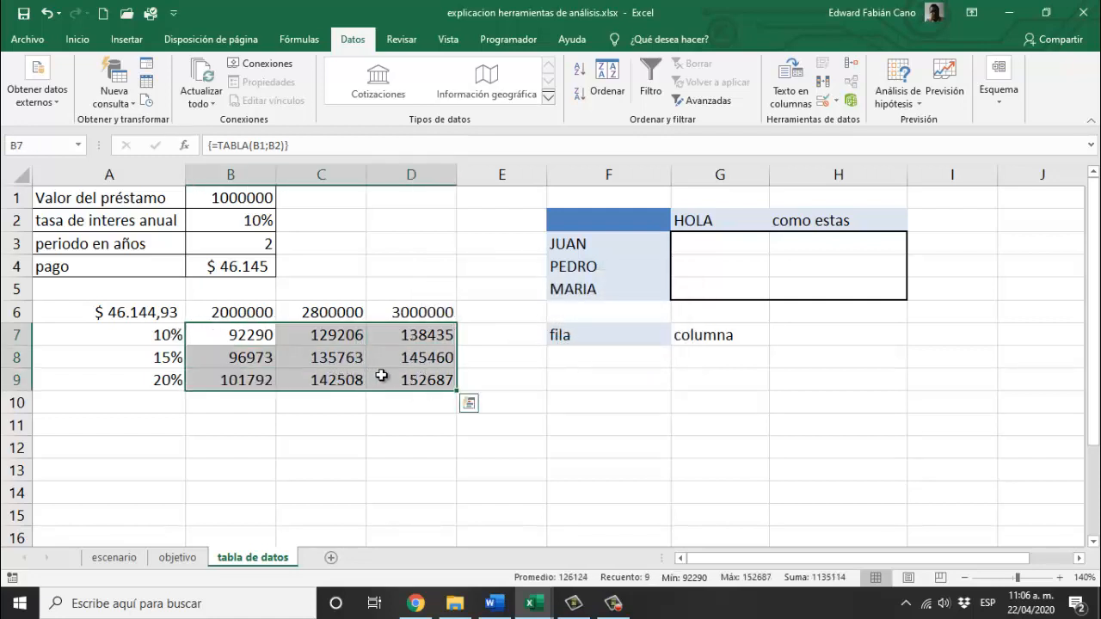
pyautogui.click(248, 336)
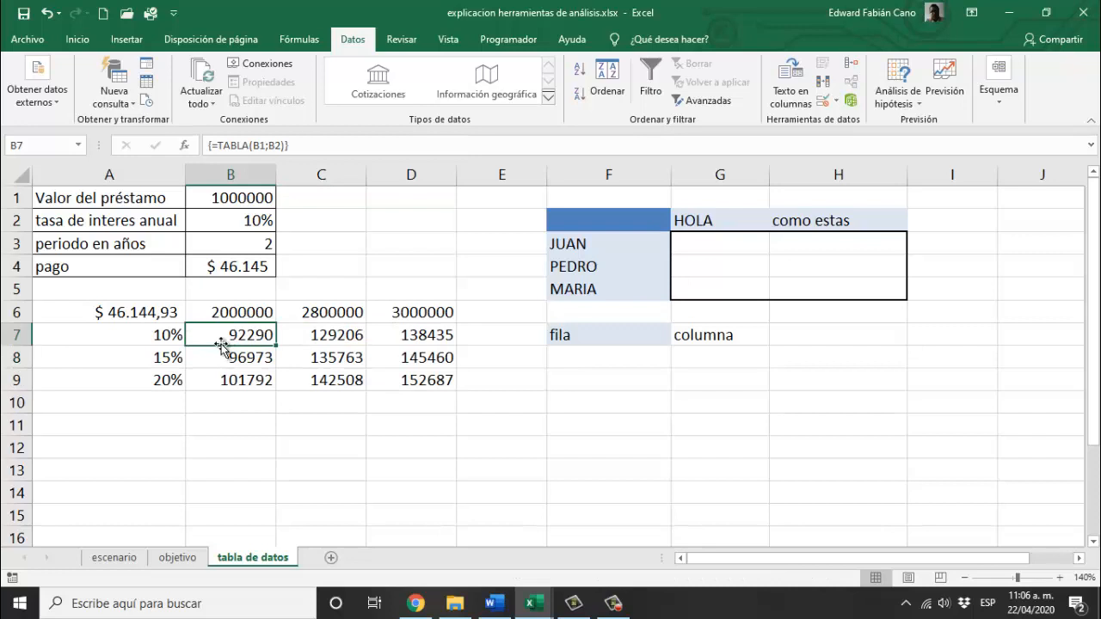
# - Change the loan amount in B6 to 1000000 and compare its 10% payment with the PAGO result in B4
pyautogui.click(211, 318)
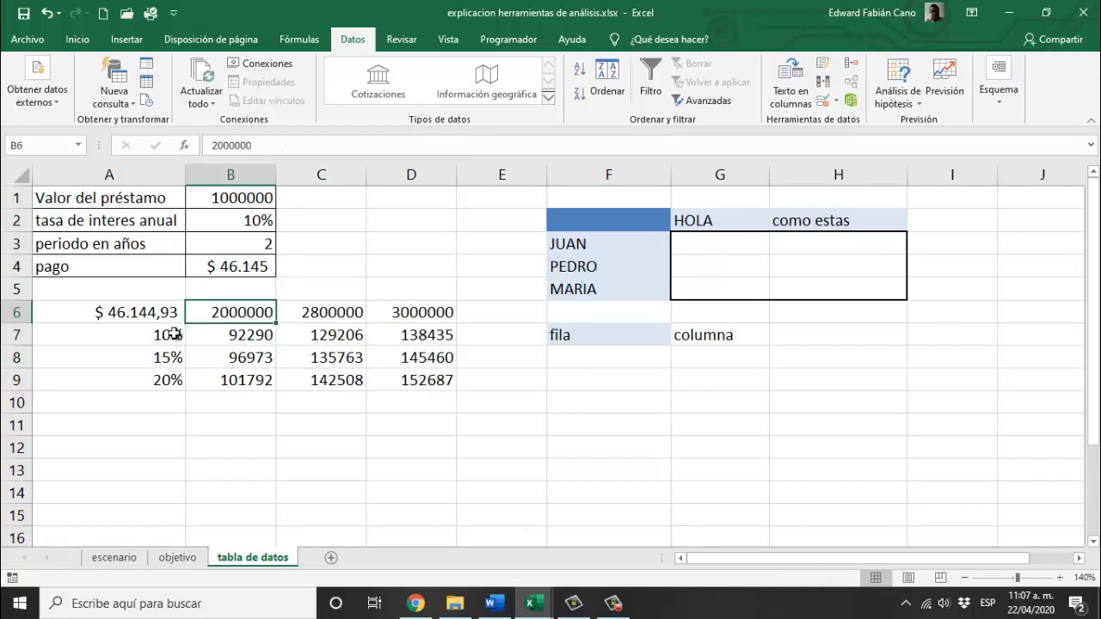
pyautogui.doubleClick(204, 317)
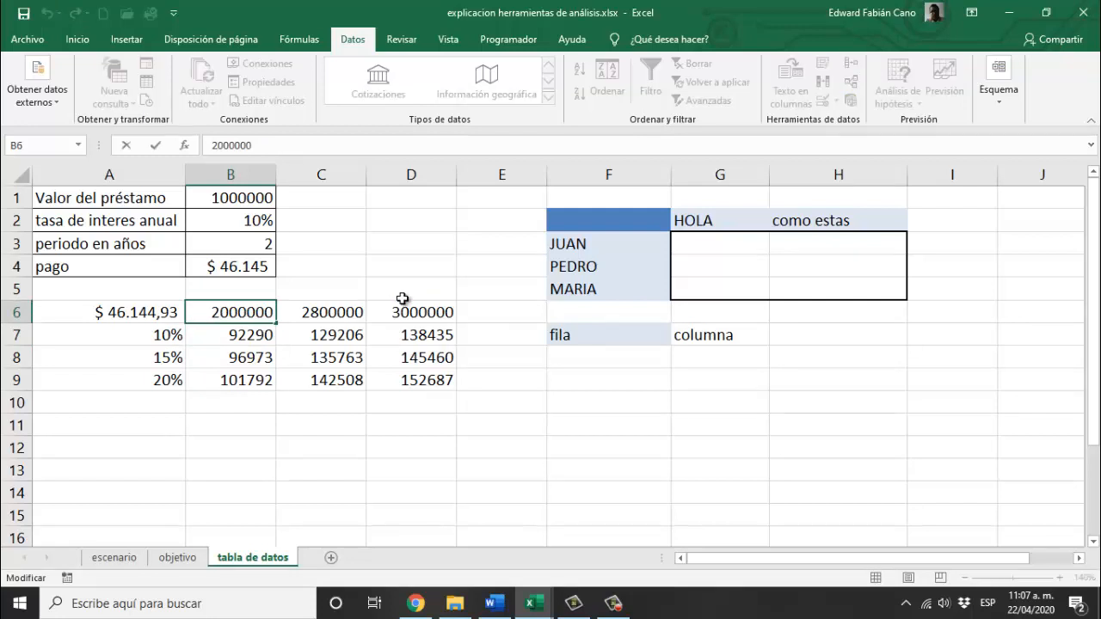
pyautogui.press('Delete')
pyautogui.write('1')
pyautogui.press('Return')
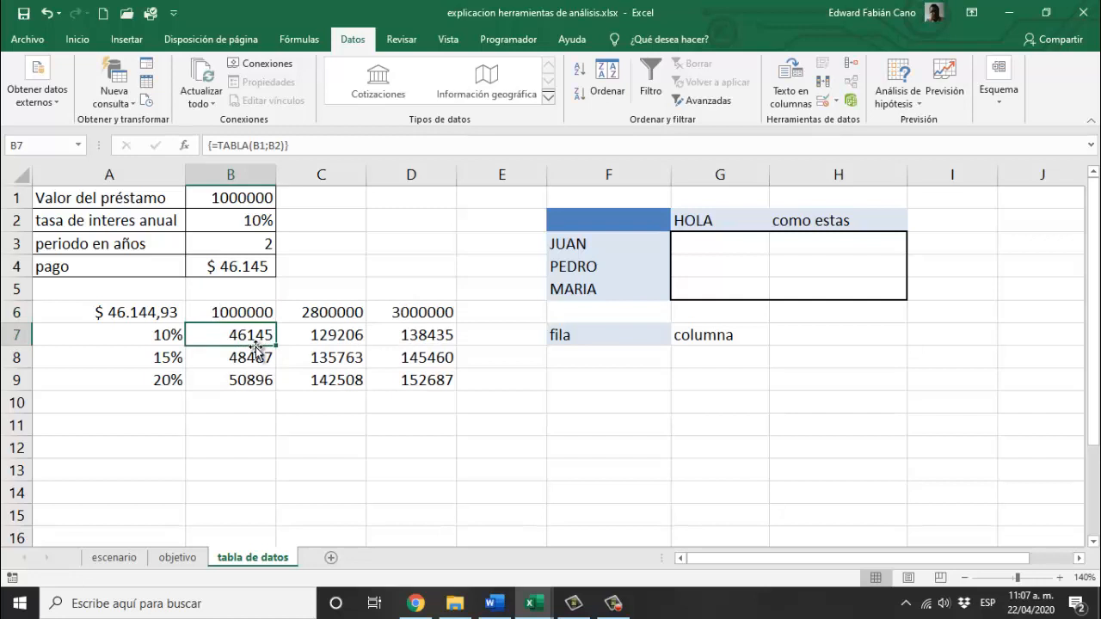
pyautogui.click(274, 268)
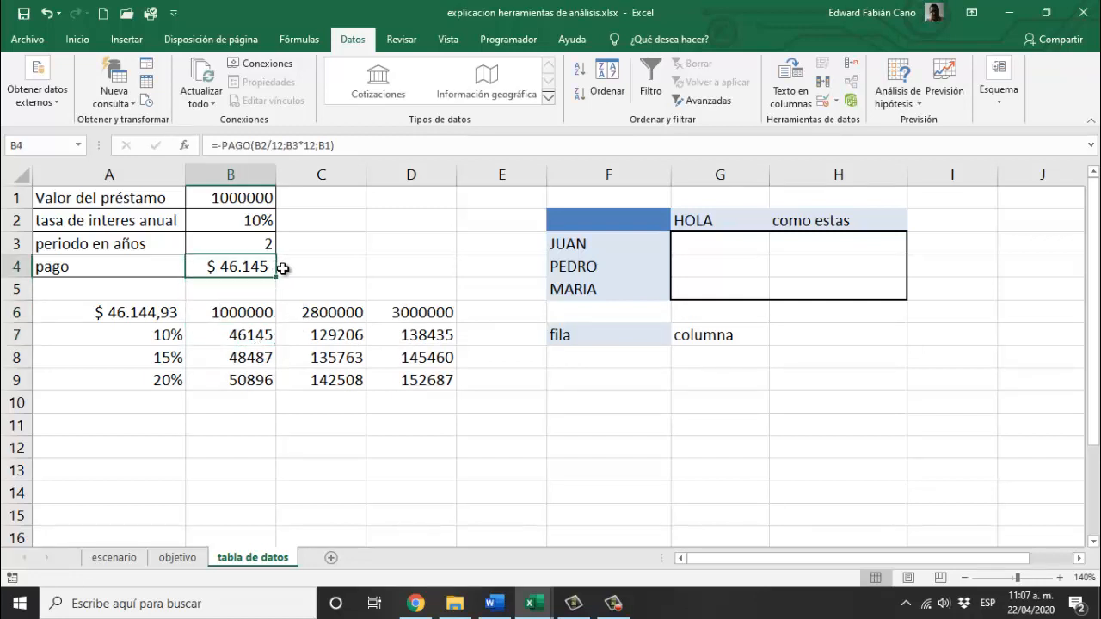
# - Set the loan amount in B6 to 2000000
pyautogui.doubleClick(220, 315)
pyautogui.press('BackSpace')
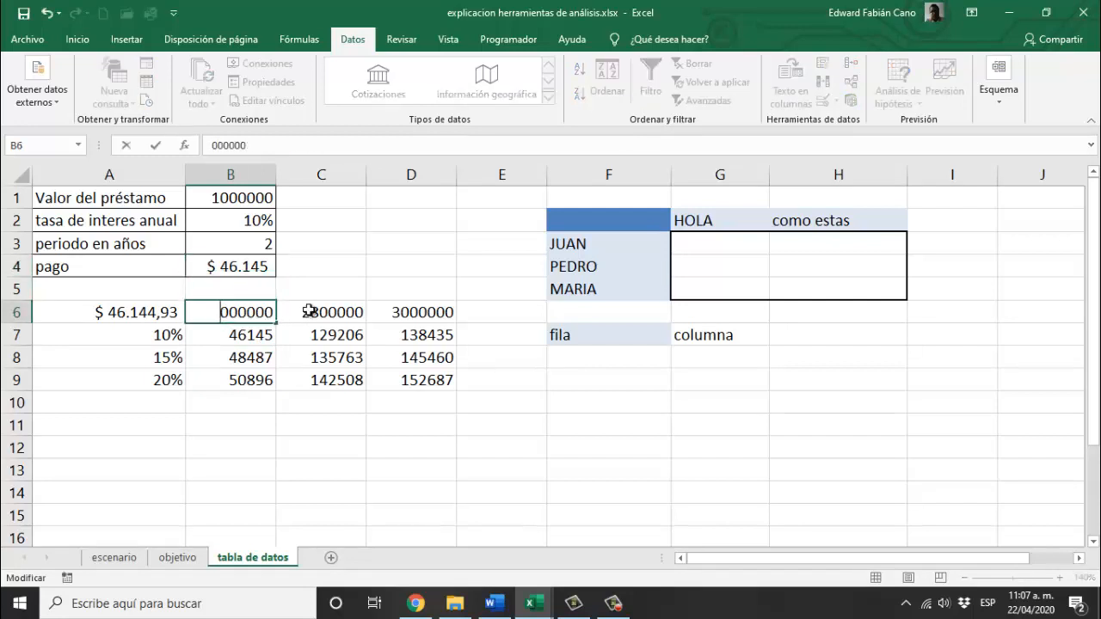
pyautogui.press('Return')
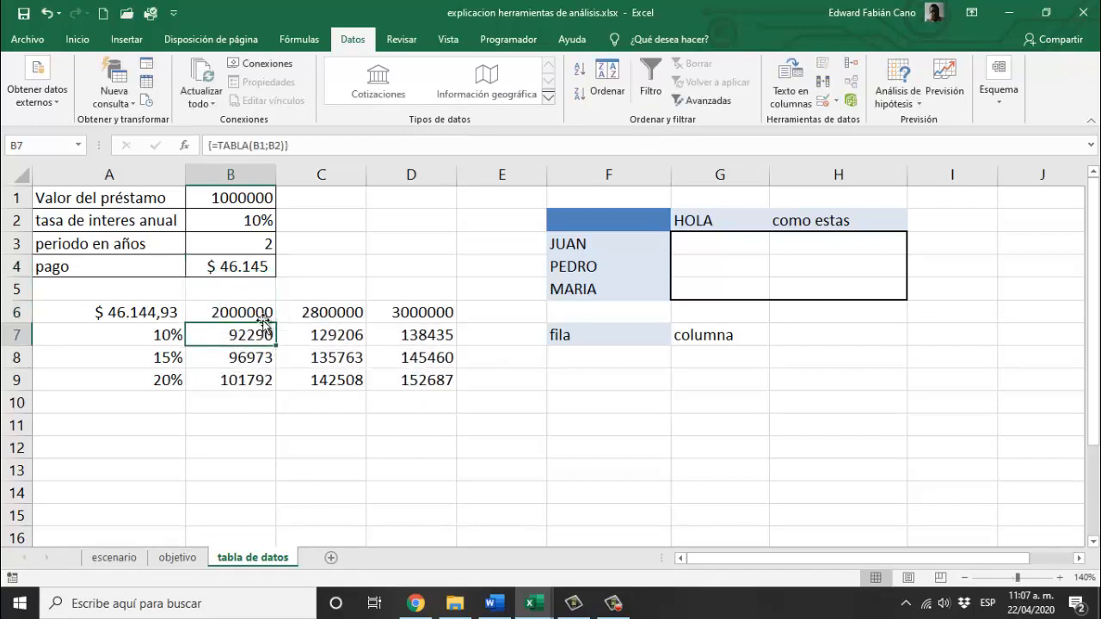
# - Review the 10% payment in row 7 for each of the three loan amounts in B6:D6
pyautogui.click(258, 313)
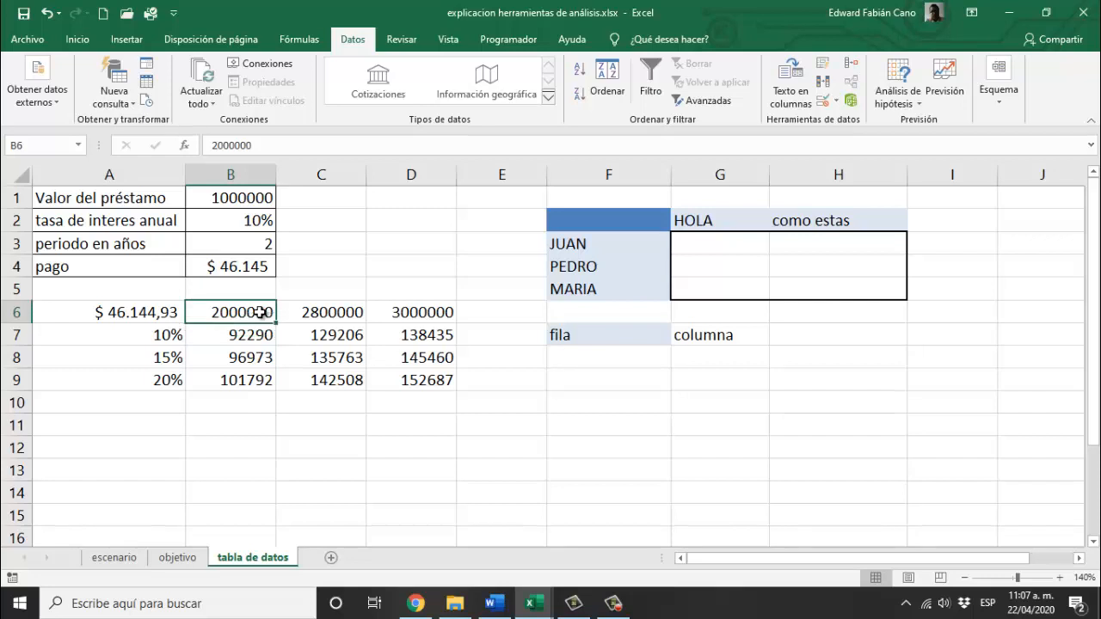
pyautogui.click(175, 336)
pyautogui.click(234, 335)
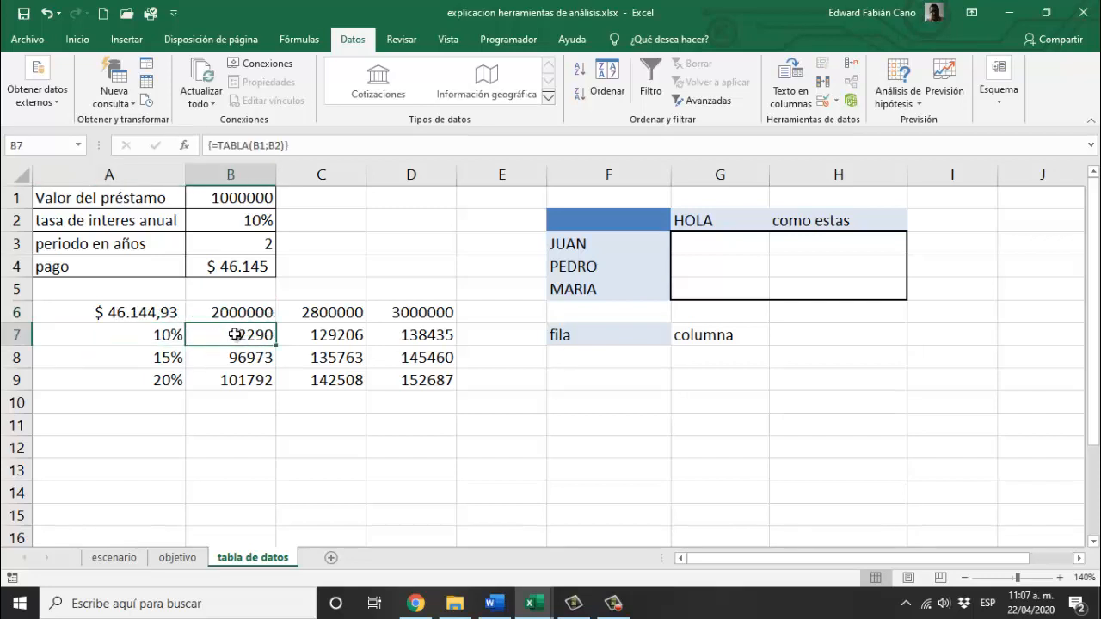
pyautogui.click(338, 310)
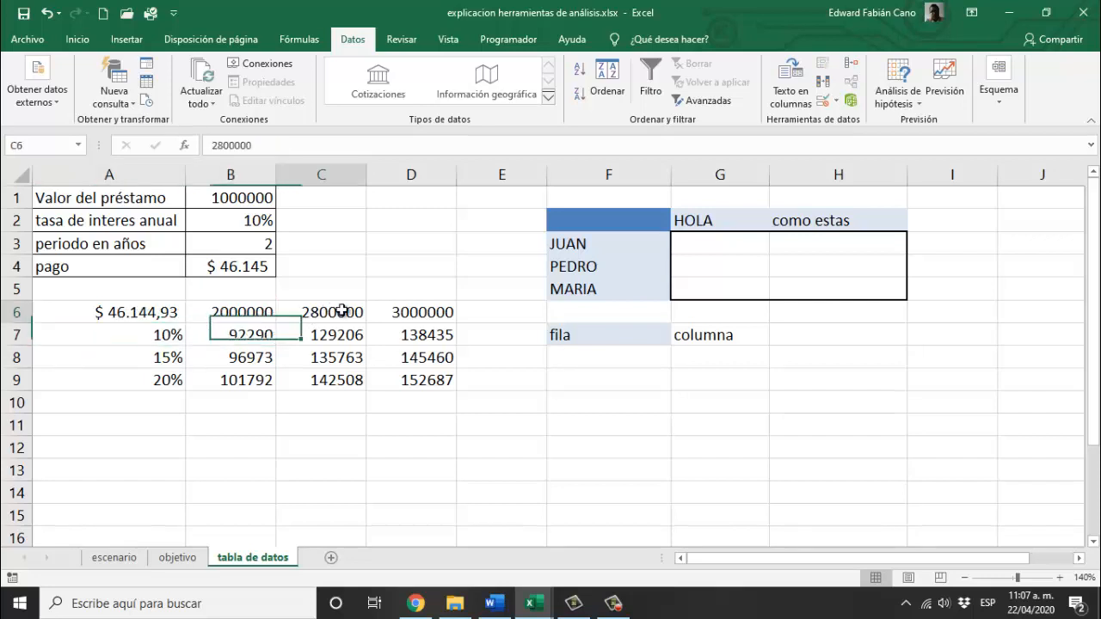
pyautogui.click(340, 338)
pyautogui.click(418, 318)
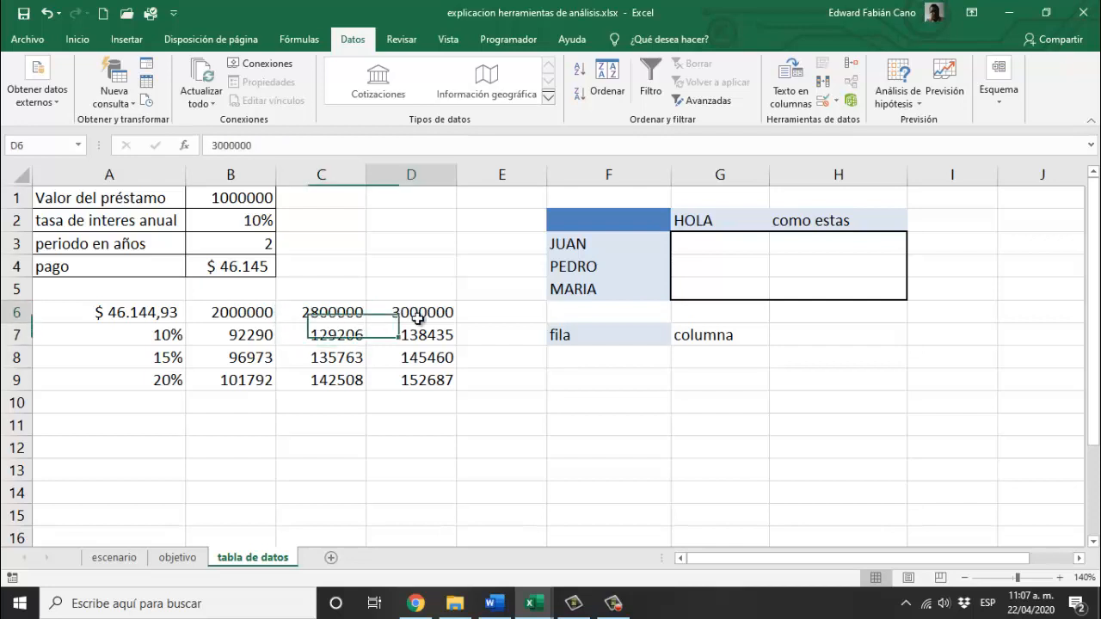
pyautogui.click(420, 337)
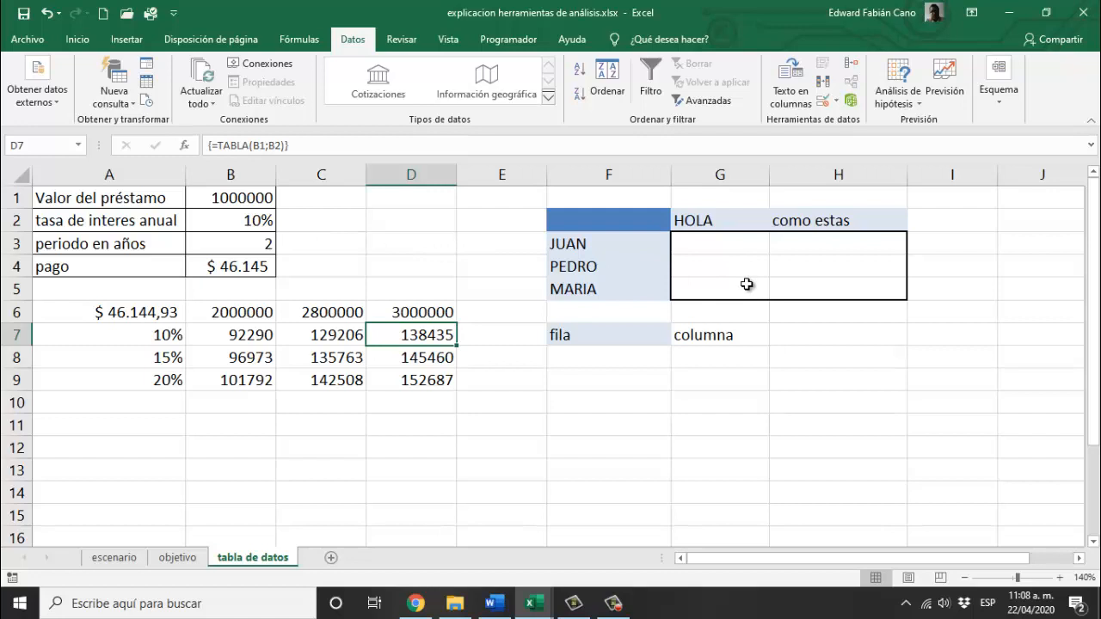
# - Examine the sample grid's headers in G2:H2, its corner cell F2, and the blank cells above the fila and columna labels
pyautogui.click(697, 227)
pyautogui.click(817, 220)
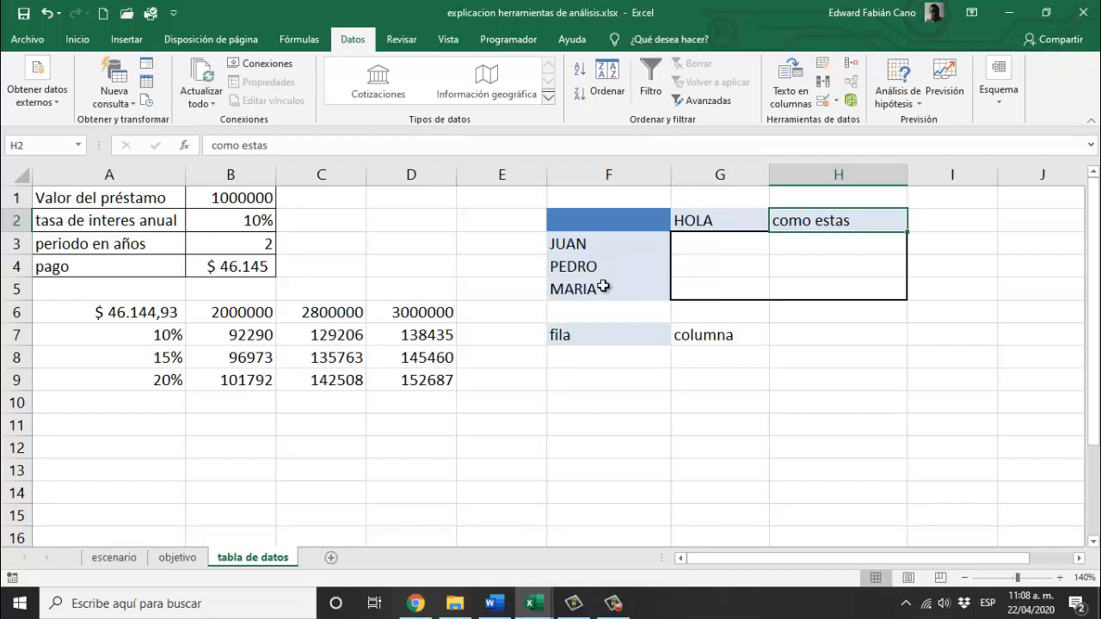
pyautogui.click(601, 226)
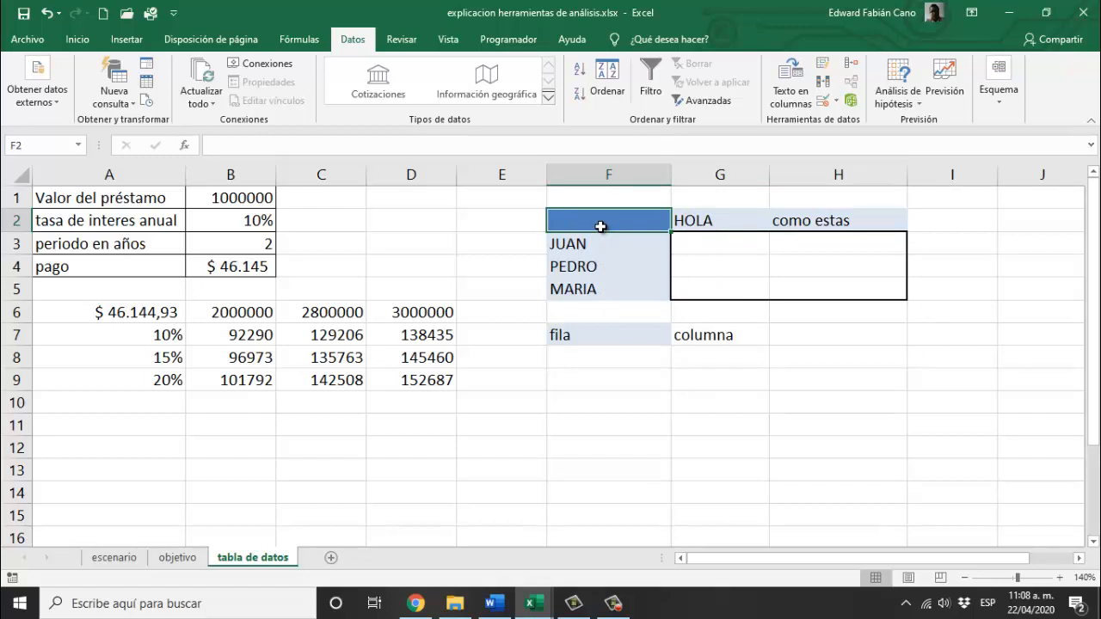
pyautogui.click(688, 221)
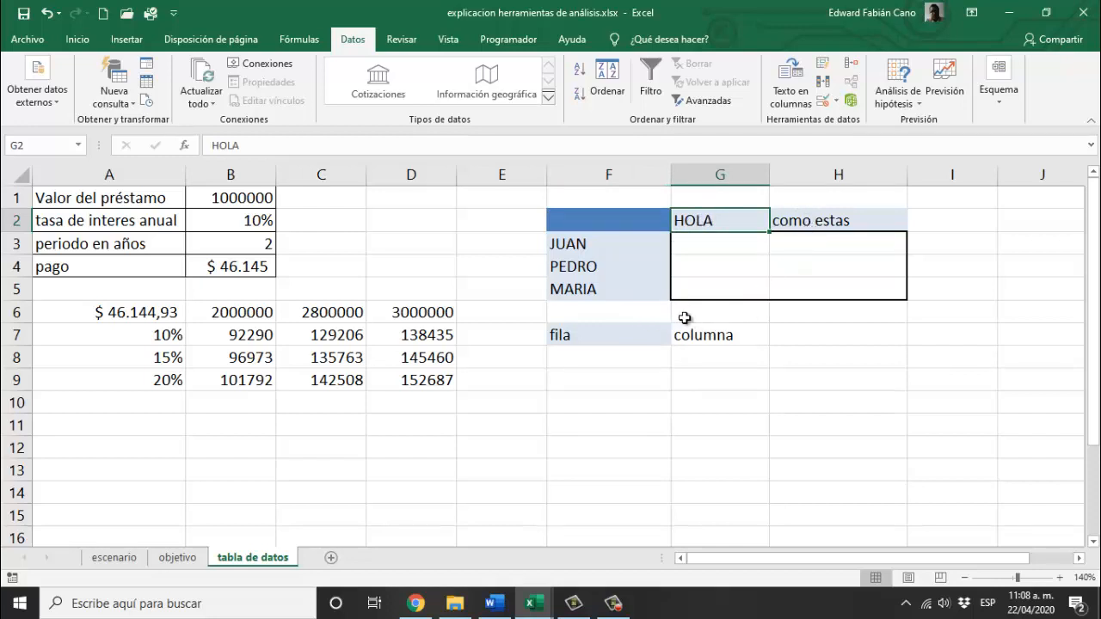
pyautogui.click(619, 315)
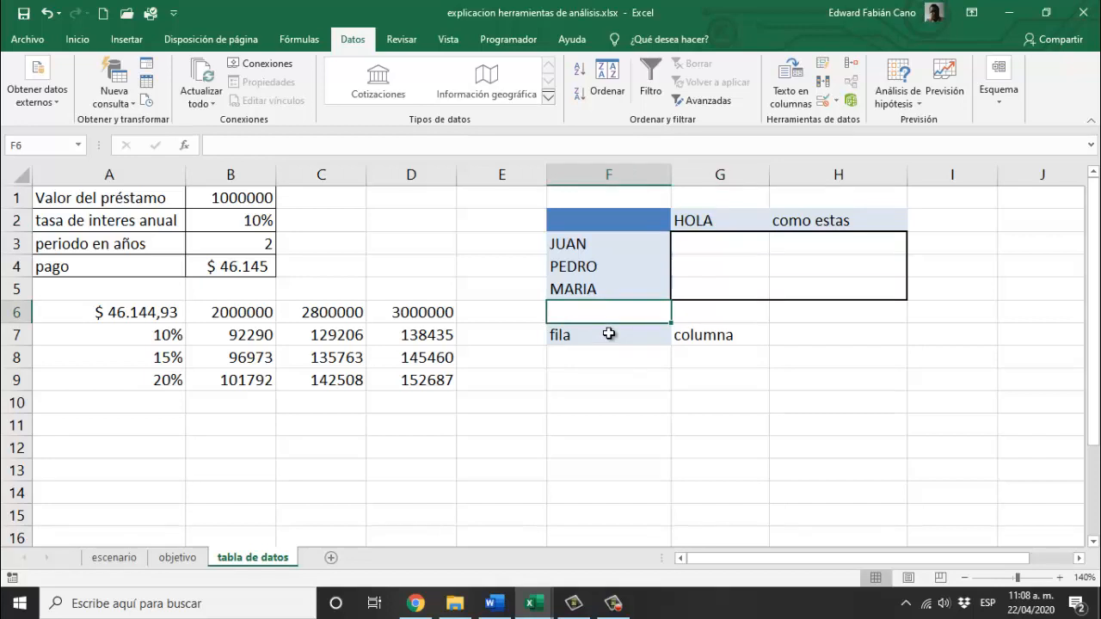
pyautogui.click(697, 314)
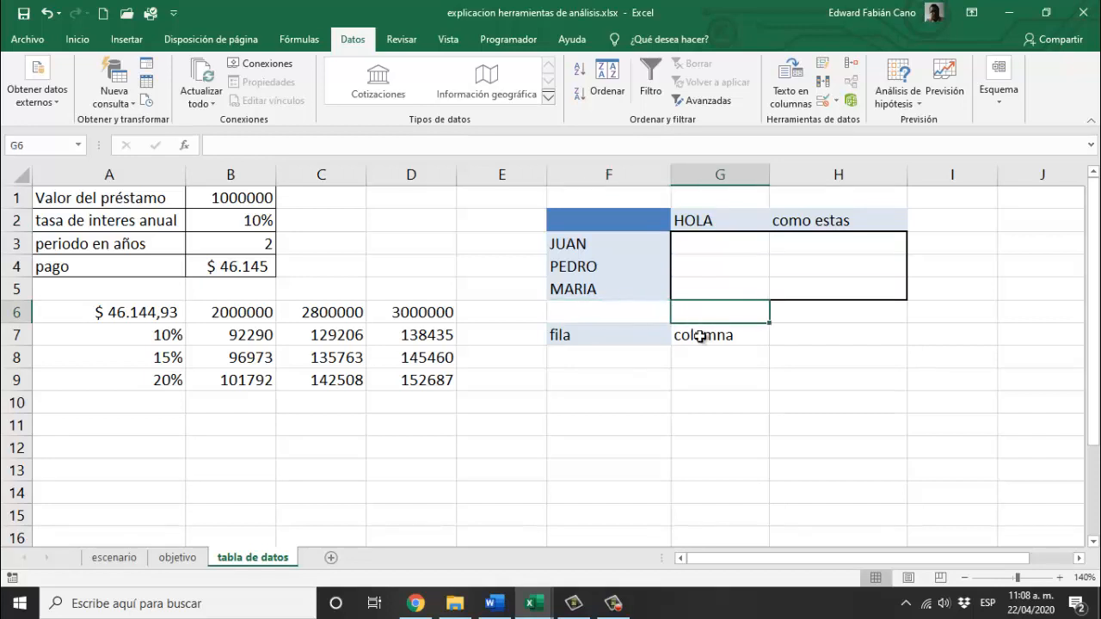
pyautogui.click(630, 314)
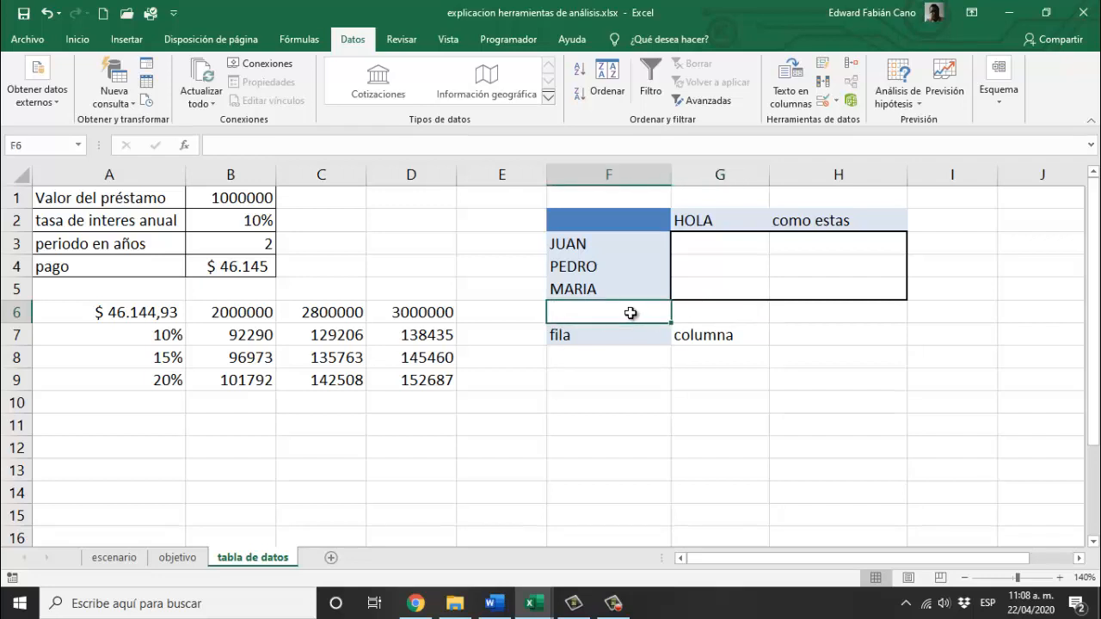
pyautogui.click(693, 312)
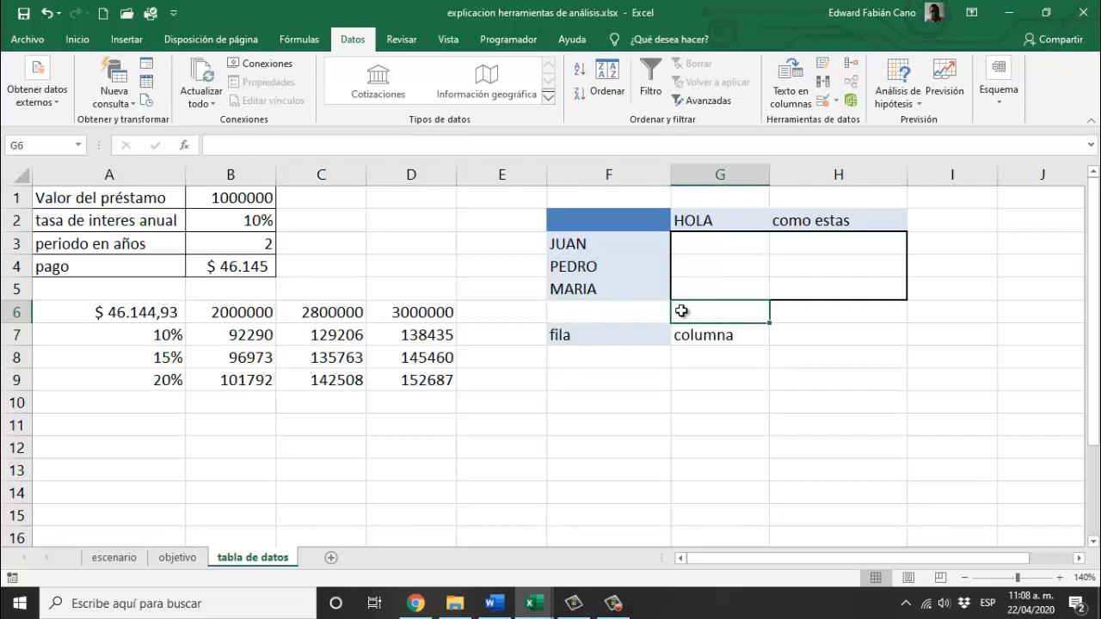
pyautogui.click(654, 315)
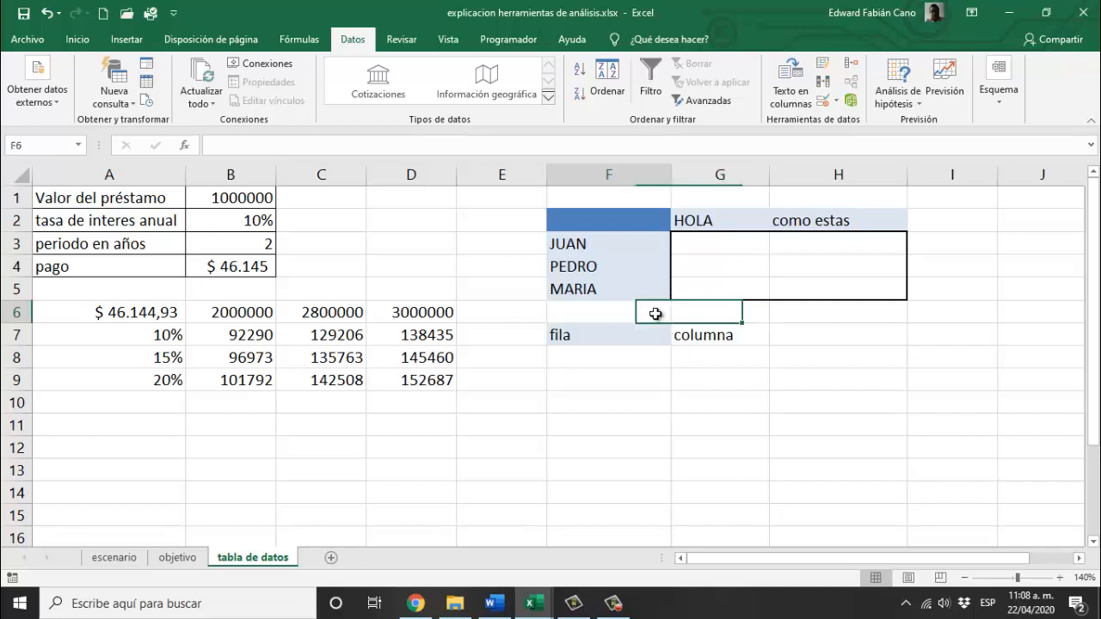
pyautogui.click(693, 312)
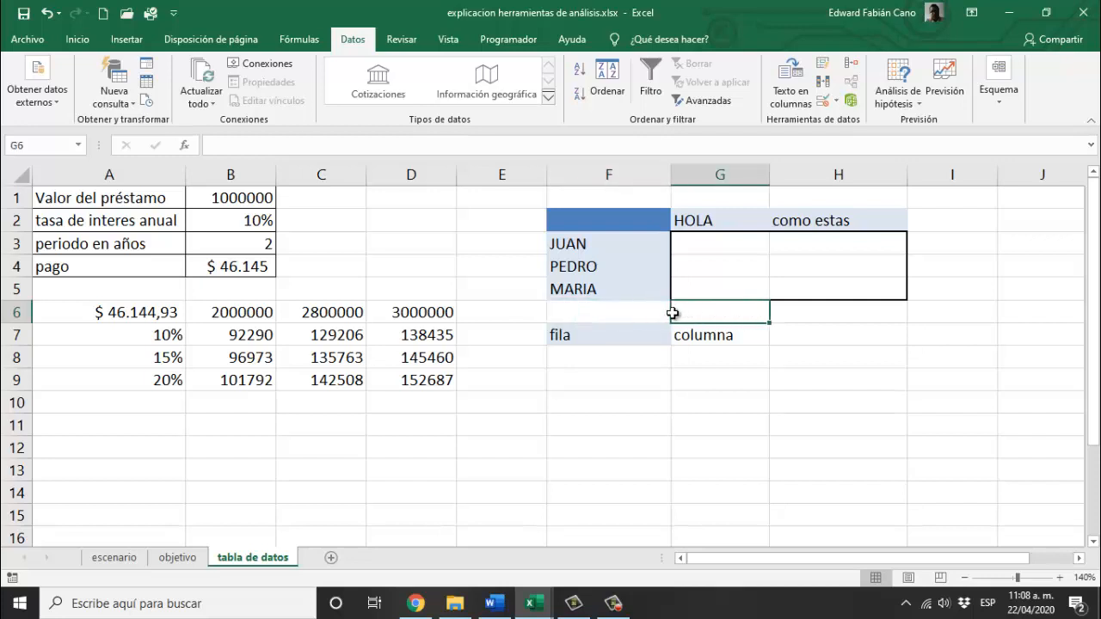
# - Enter the formula =F6&" "&G6 in corner cell F2 to join the row and column input cells with a space
pyautogui.click(666, 313)
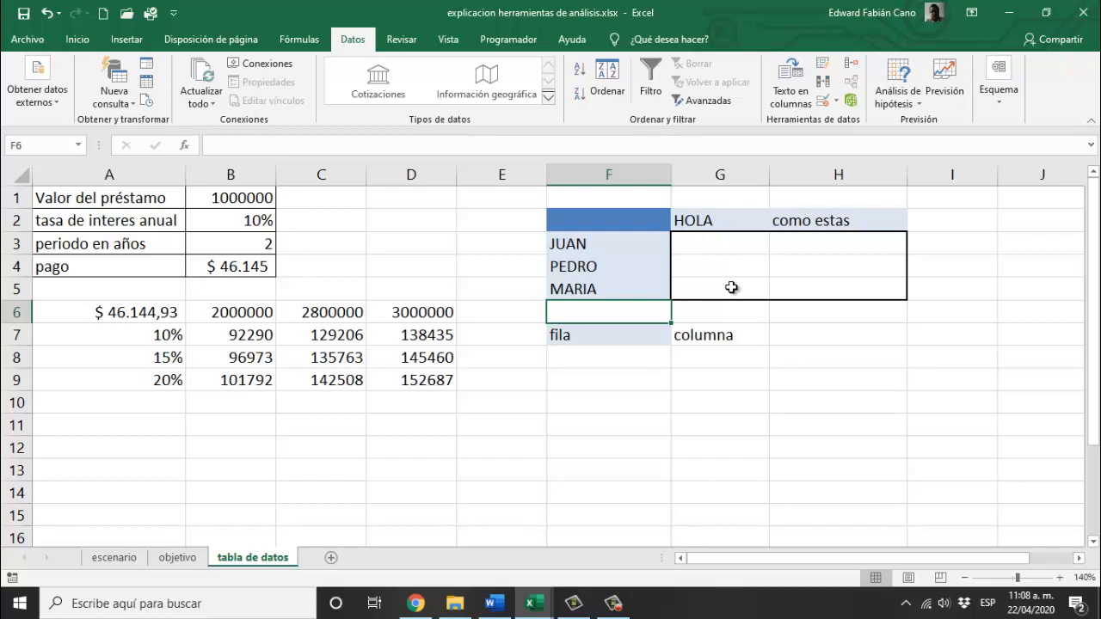
pyautogui.click(637, 224)
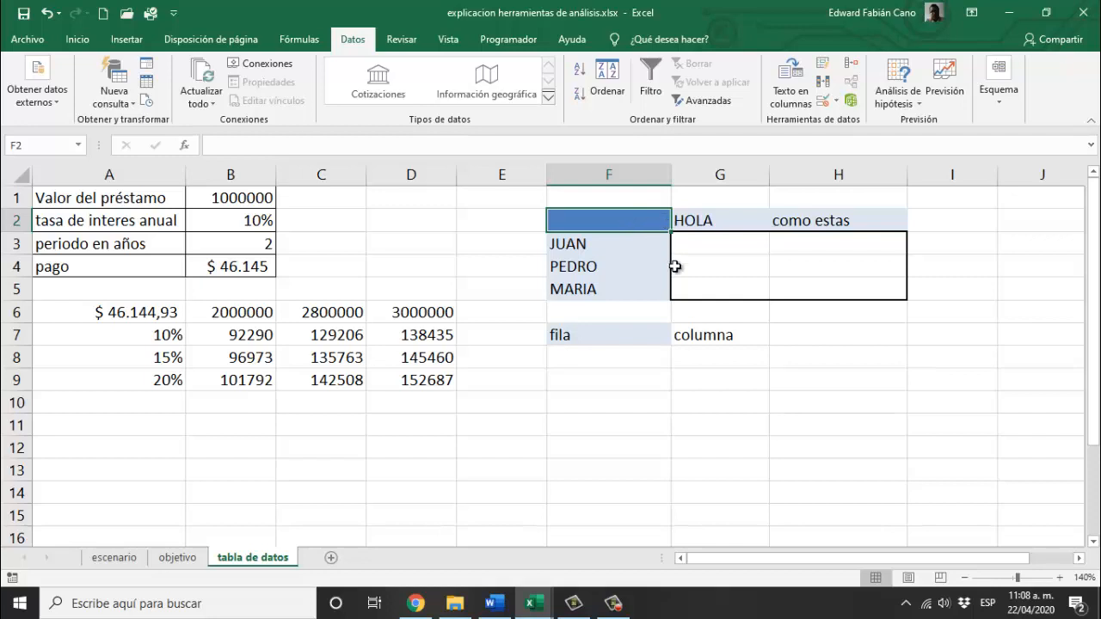
pyautogui.write('=')
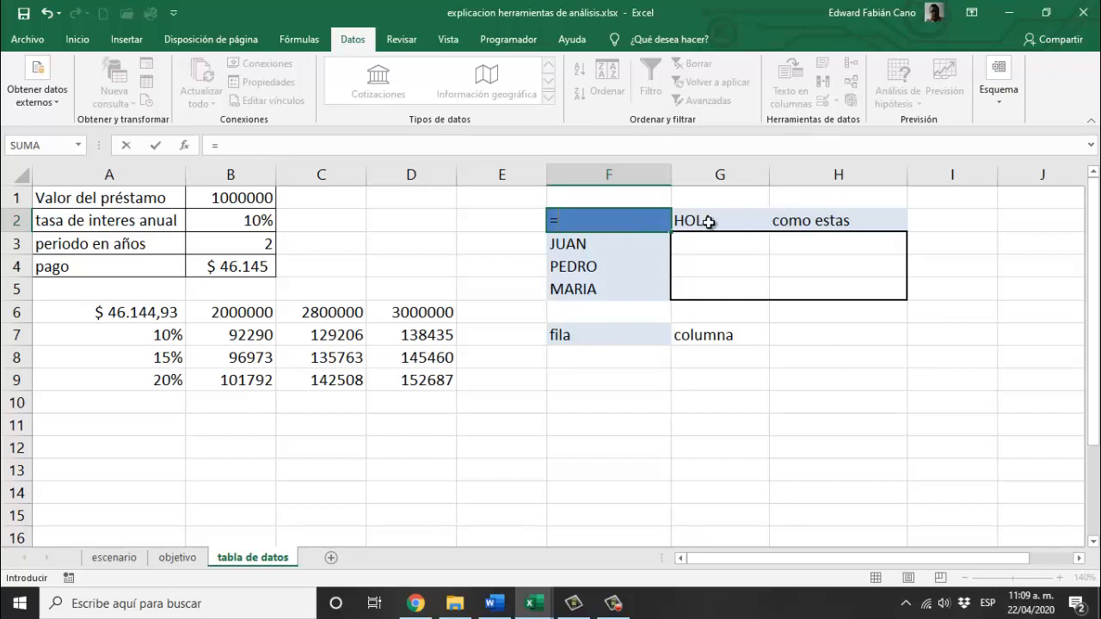
pyautogui.click(602, 317)
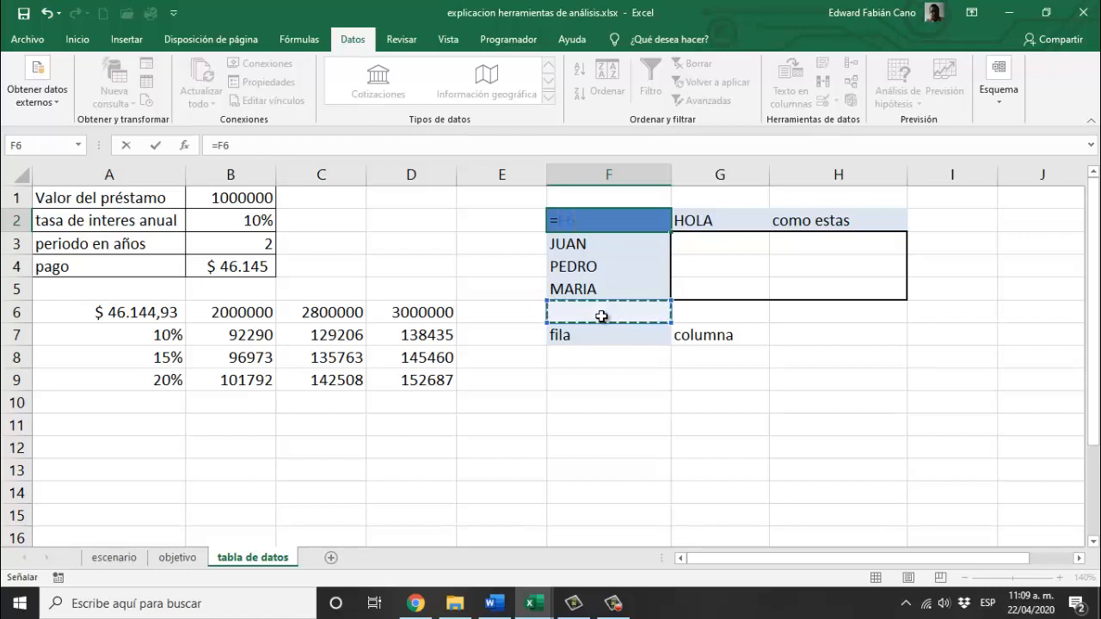
pyautogui.write('&" "&')
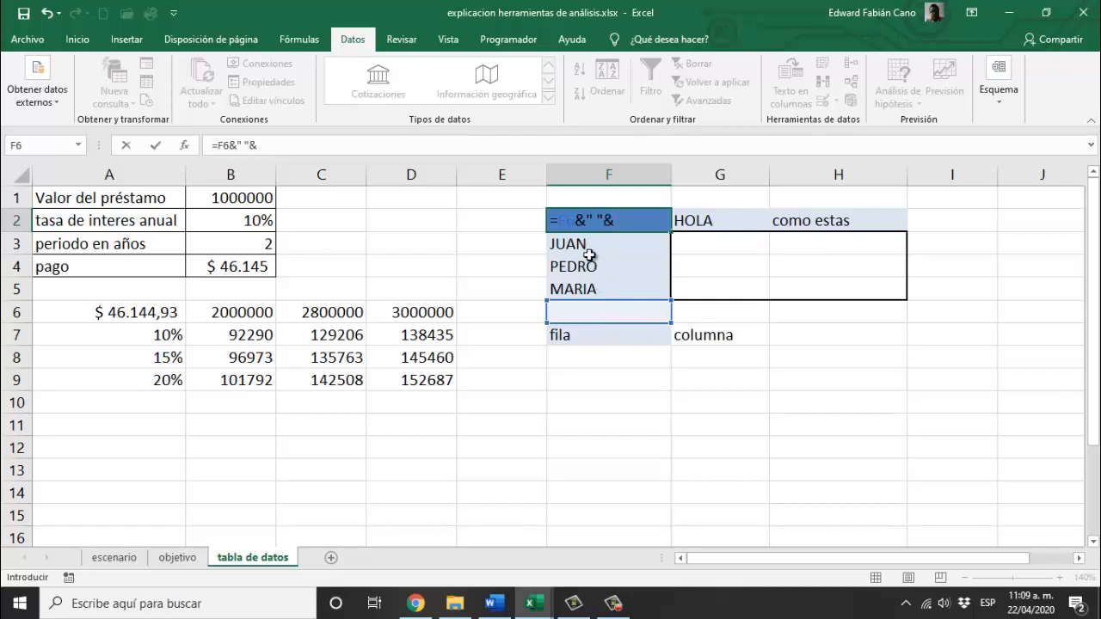
pyautogui.click(708, 310)
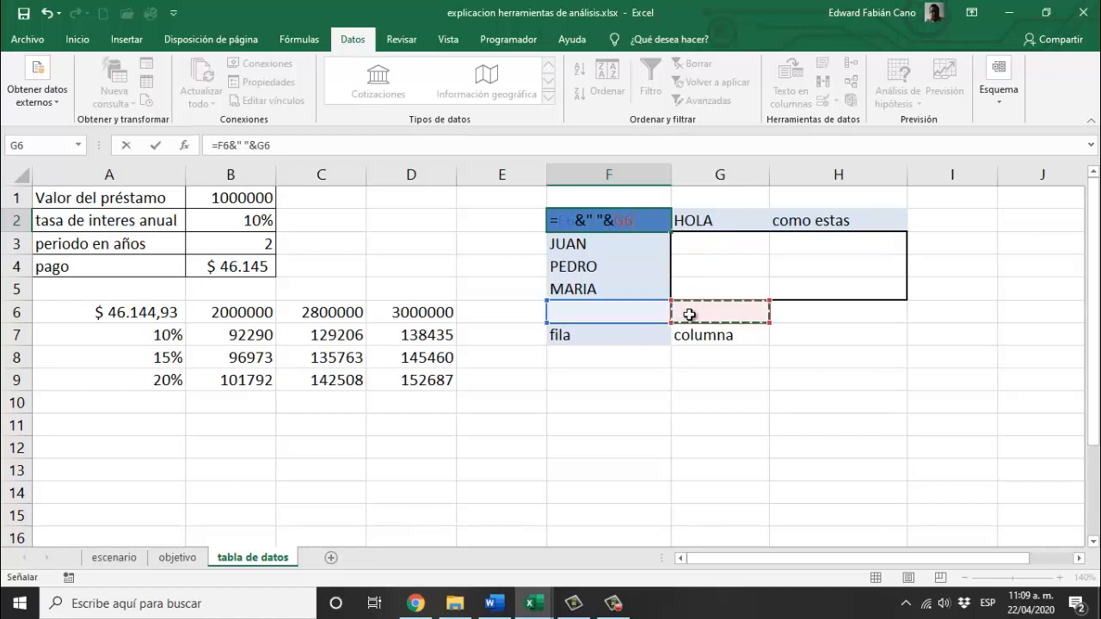
pyautogui.press('Return')
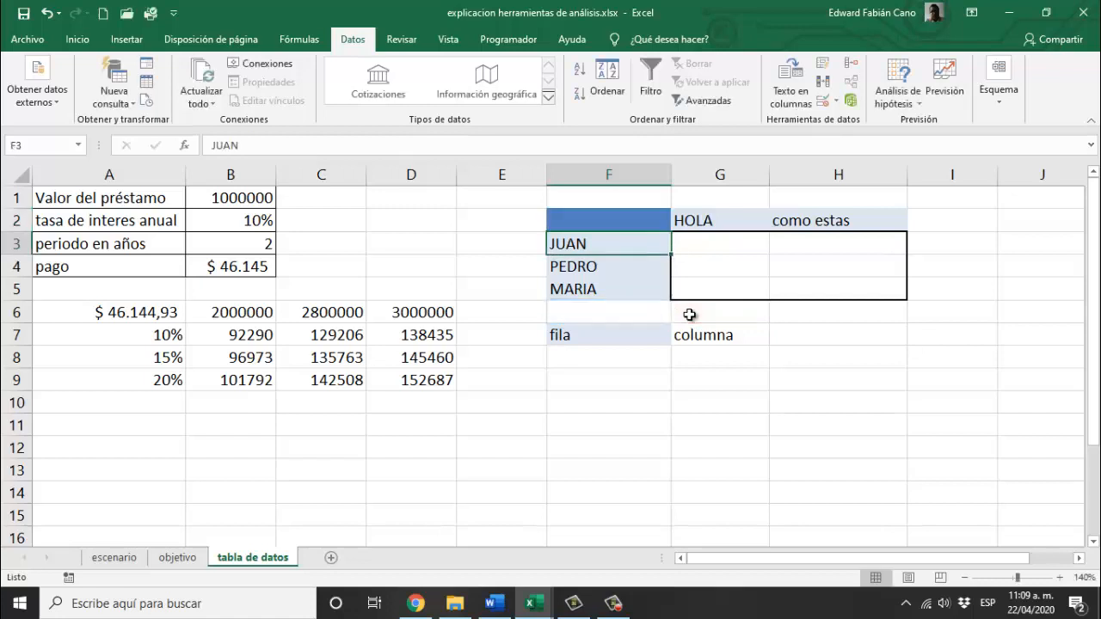
# - Test the F2 formula with 1 in F6 and 2 in G6, and clear both input cells
pyautogui.click(619, 312)
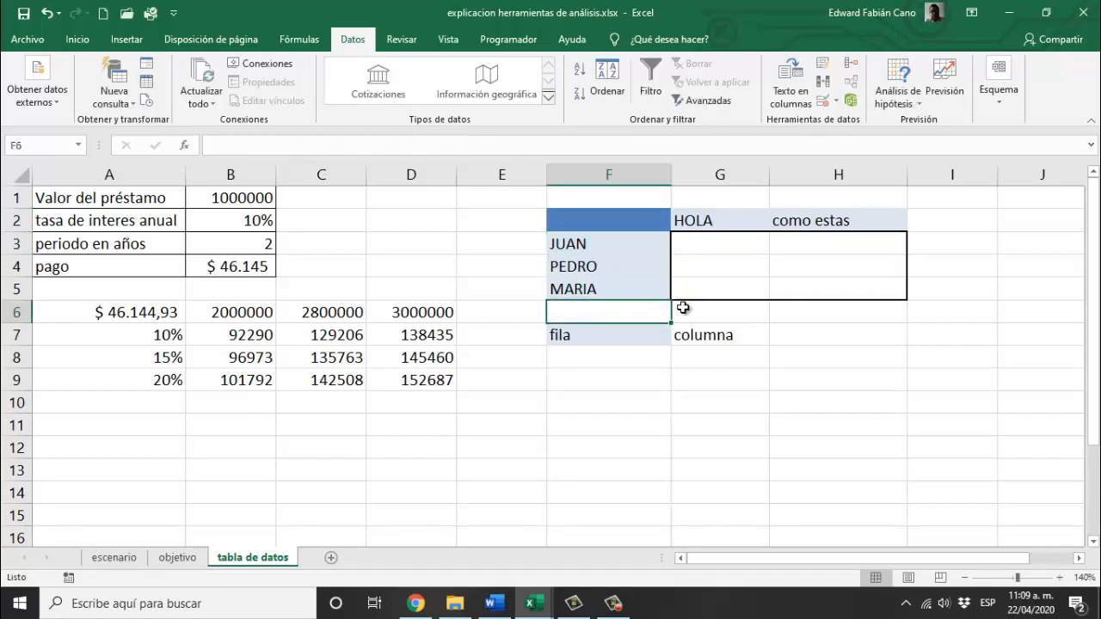
pyautogui.click(680, 307)
pyautogui.click(614, 315)
pyautogui.write('1')
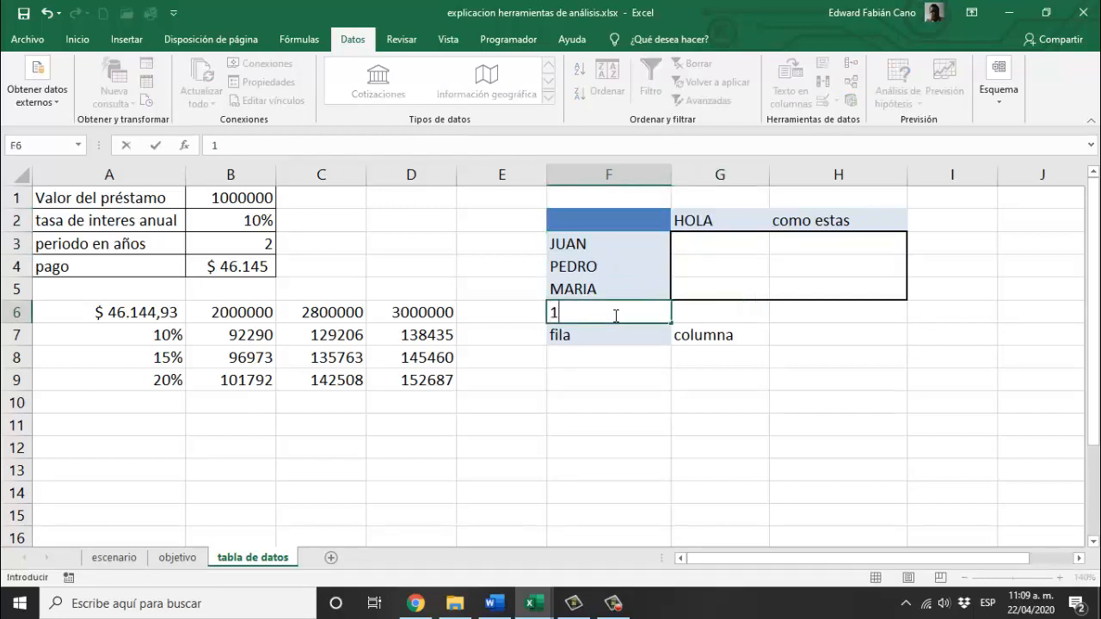
pyautogui.click(691, 313)
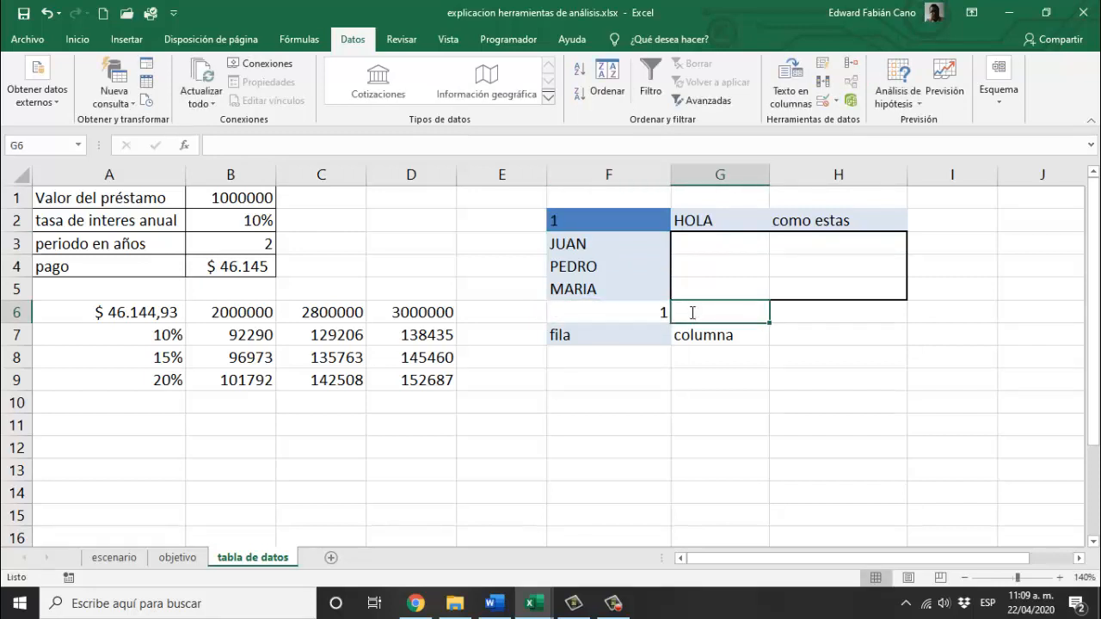
pyautogui.write('2')
pyautogui.press('Return')
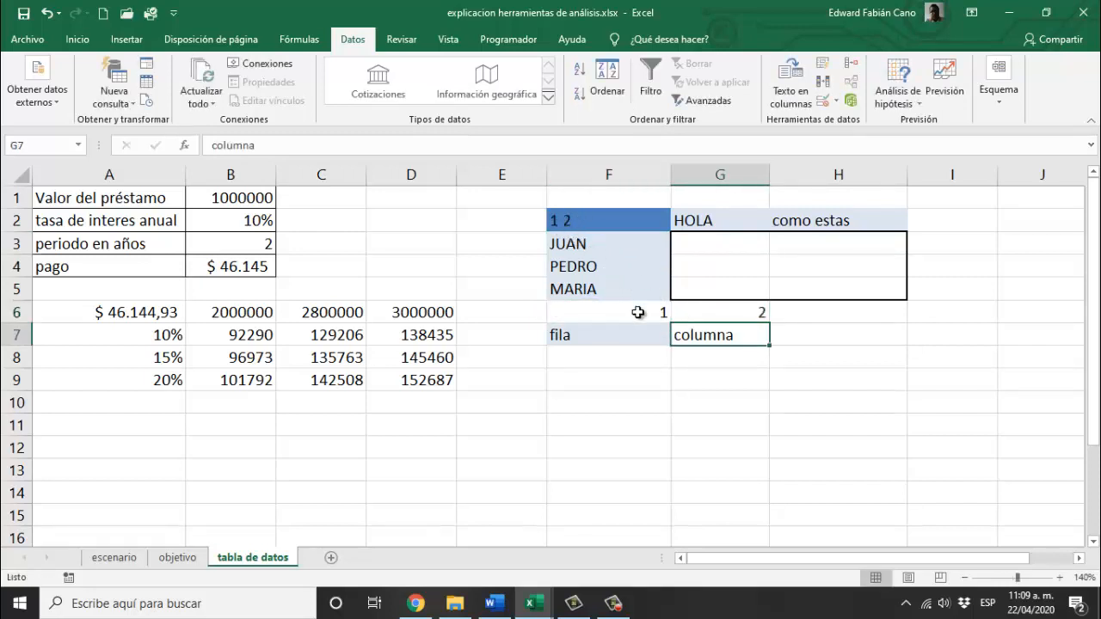
pyautogui.moveTo(638, 312); pyautogui.dragTo(687, 312)
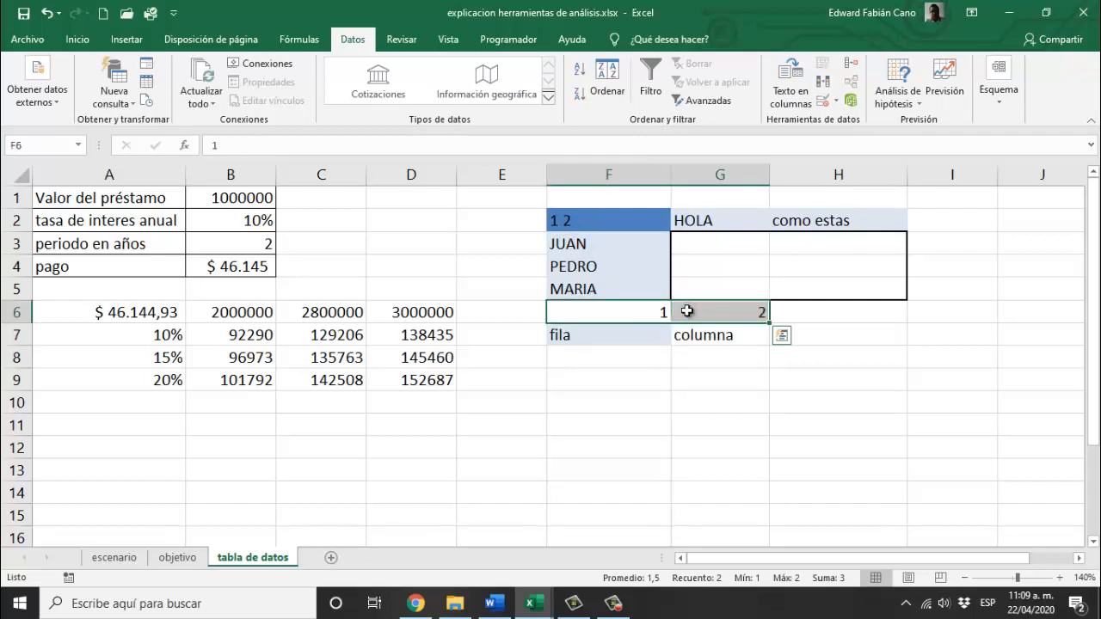
pyautogui.press('Delete')
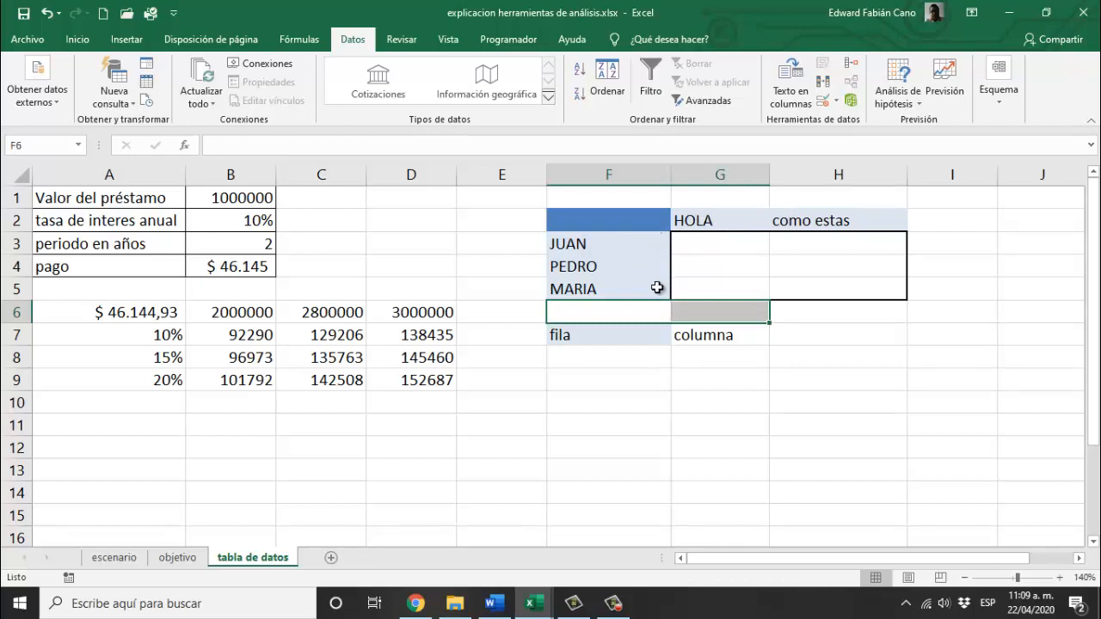
# - Create a What-If data table over F2:H5 with F6 as the row input cell and G6 as the column input cell
pyautogui.moveTo(644, 221); pyautogui.dragTo(814, 280)
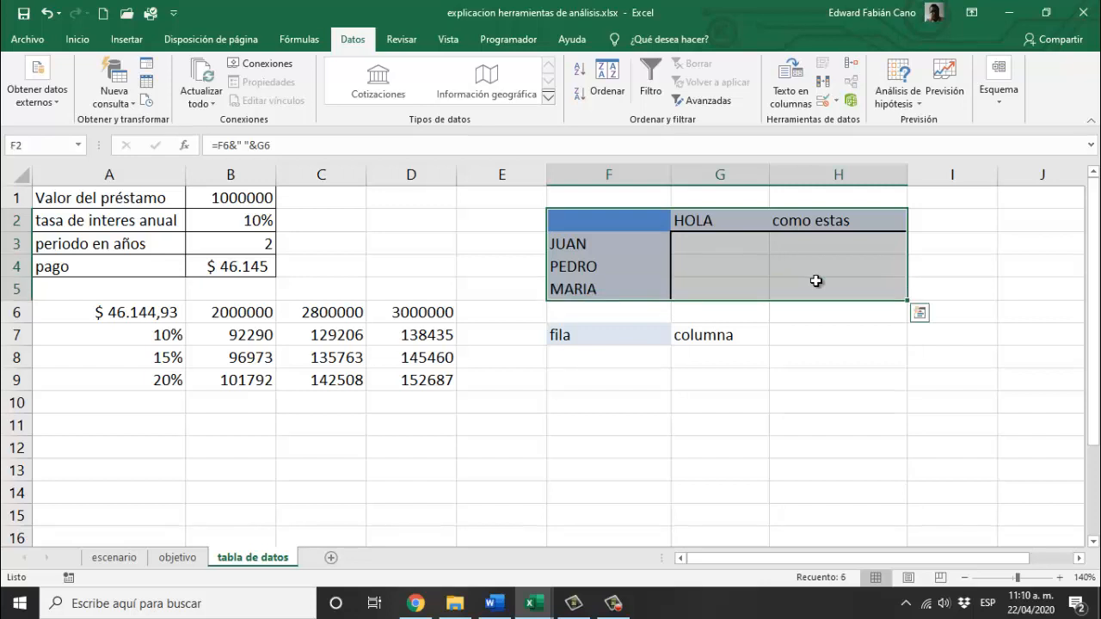
pyautogui.click(884, 97)
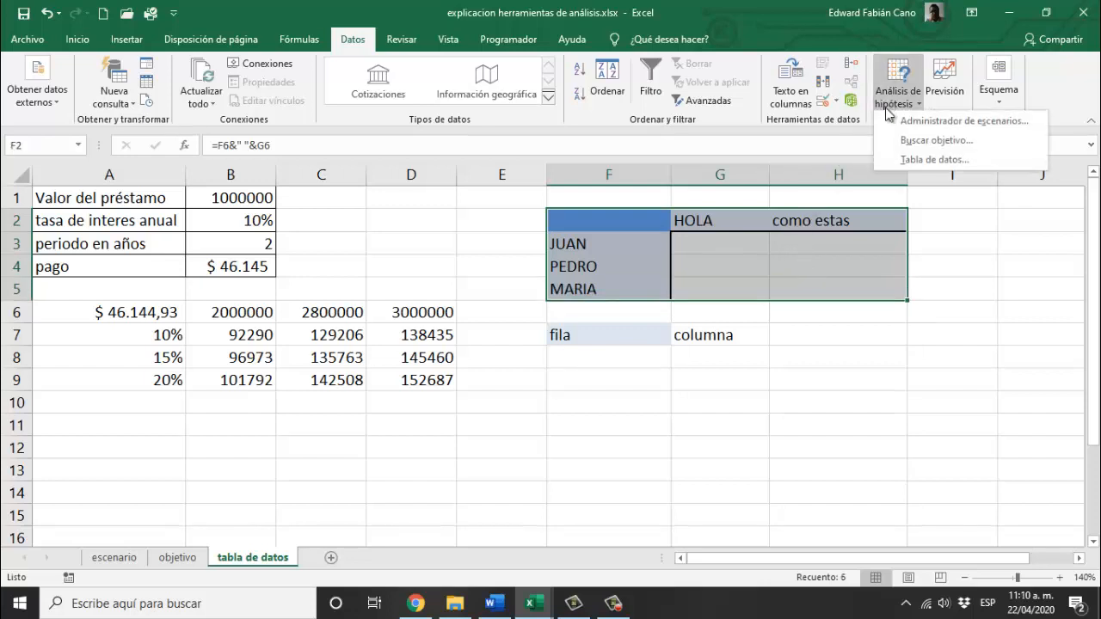
pyautogui.click(902, 157)
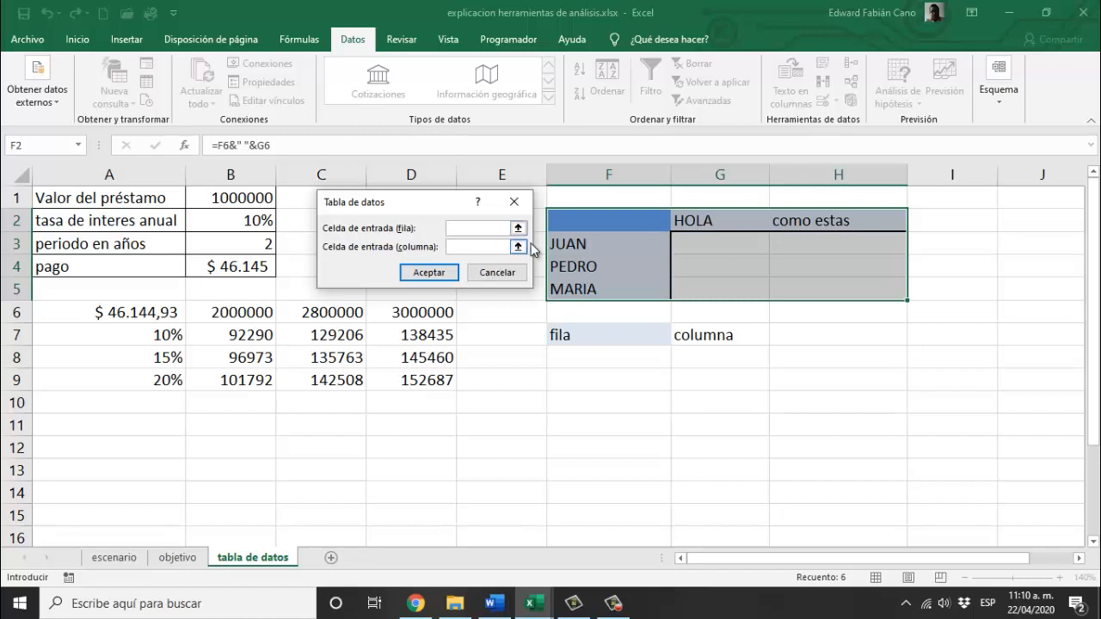
pyautogui.click(595, 314)
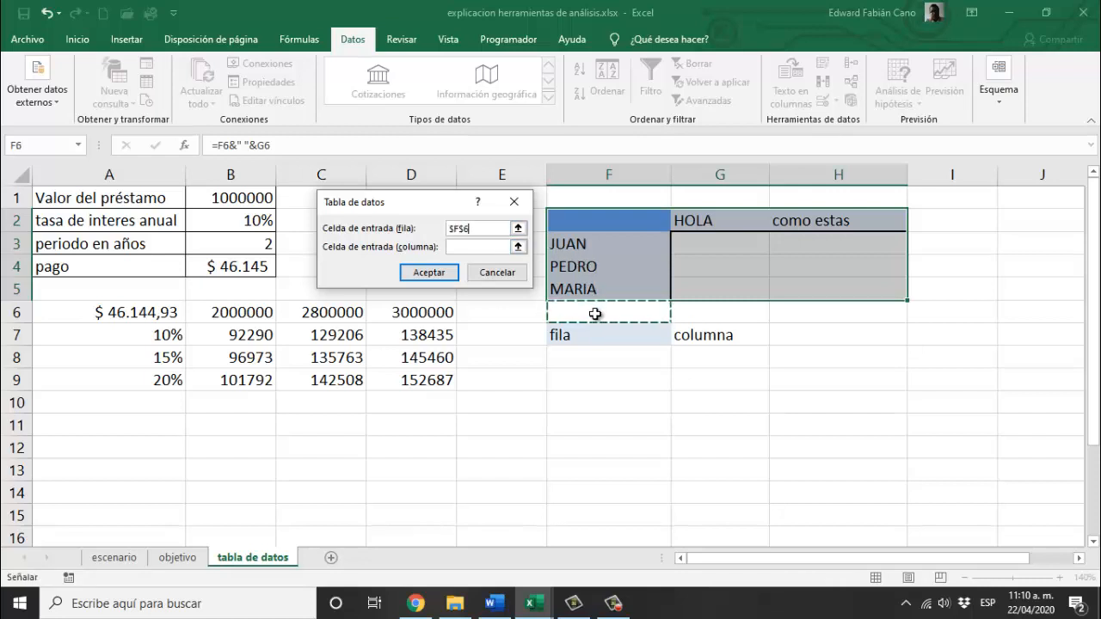
pyautogui.click(472, 246)
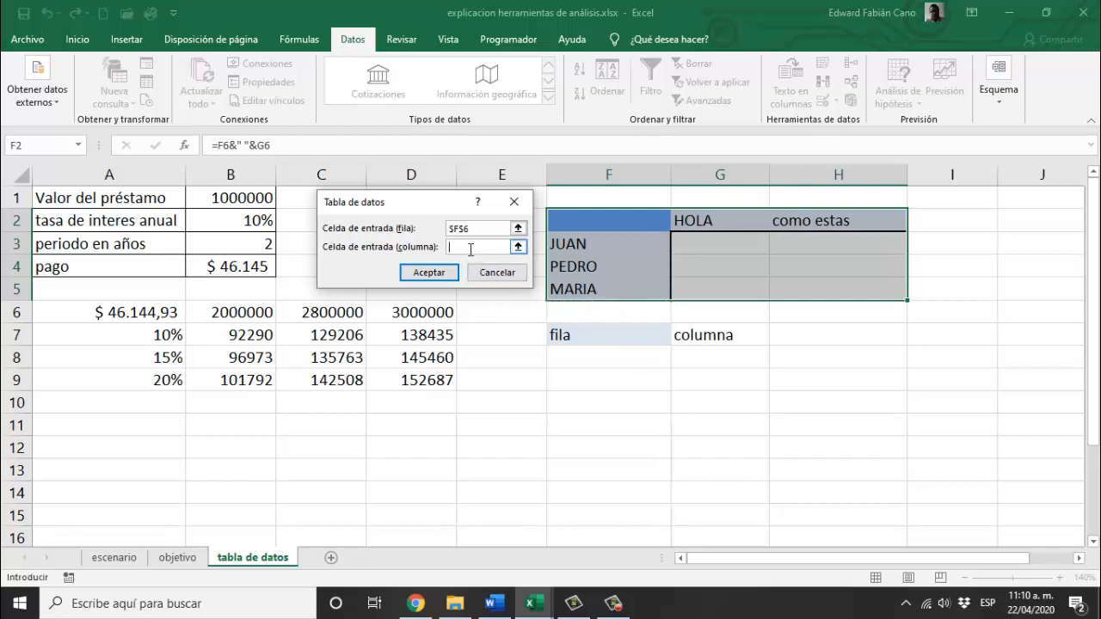
pyautogui.click(704, 316)
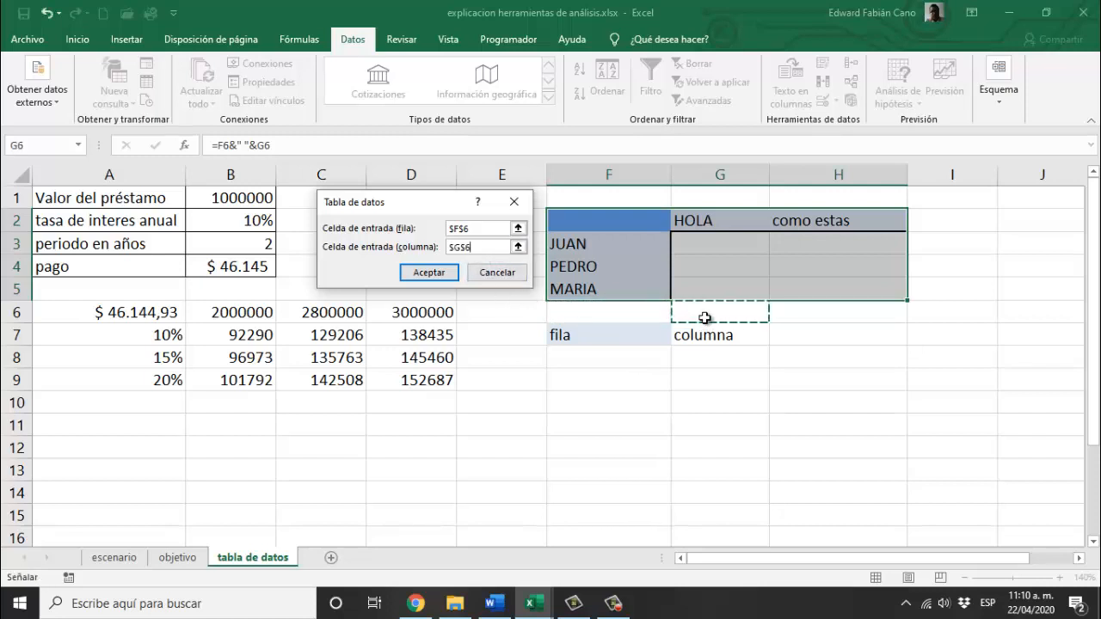
pyautogui.click(448, 274)
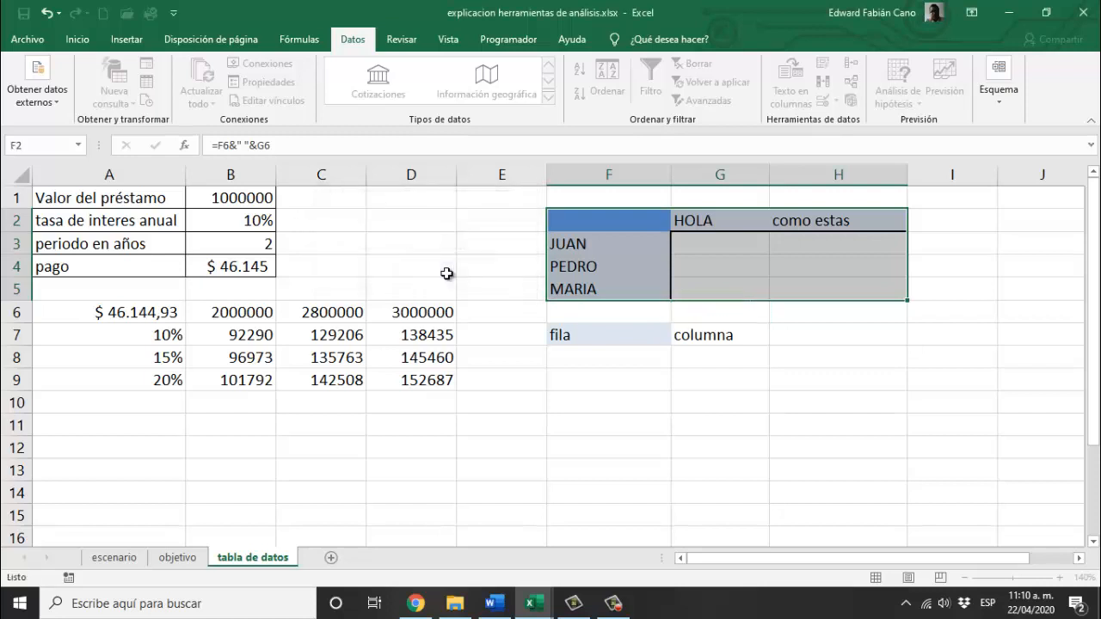
# - Compare the combined texts in G3:H5 with the headers in G2:H2 and the names in F3:F5
pyautogui.click(705, 218)
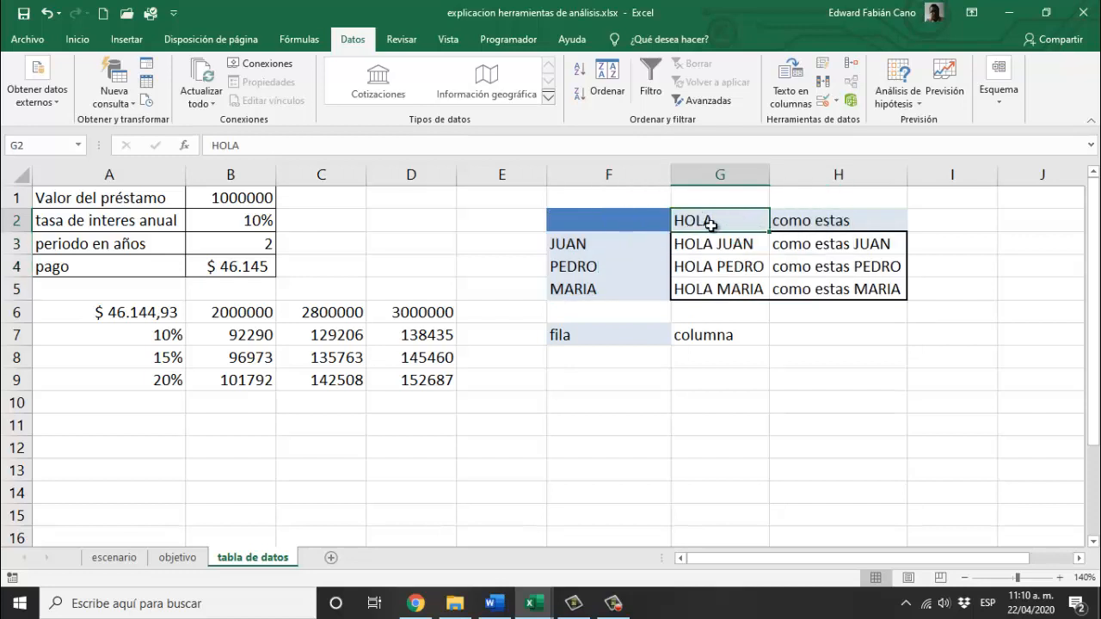
pyautogui.click(630, 244)
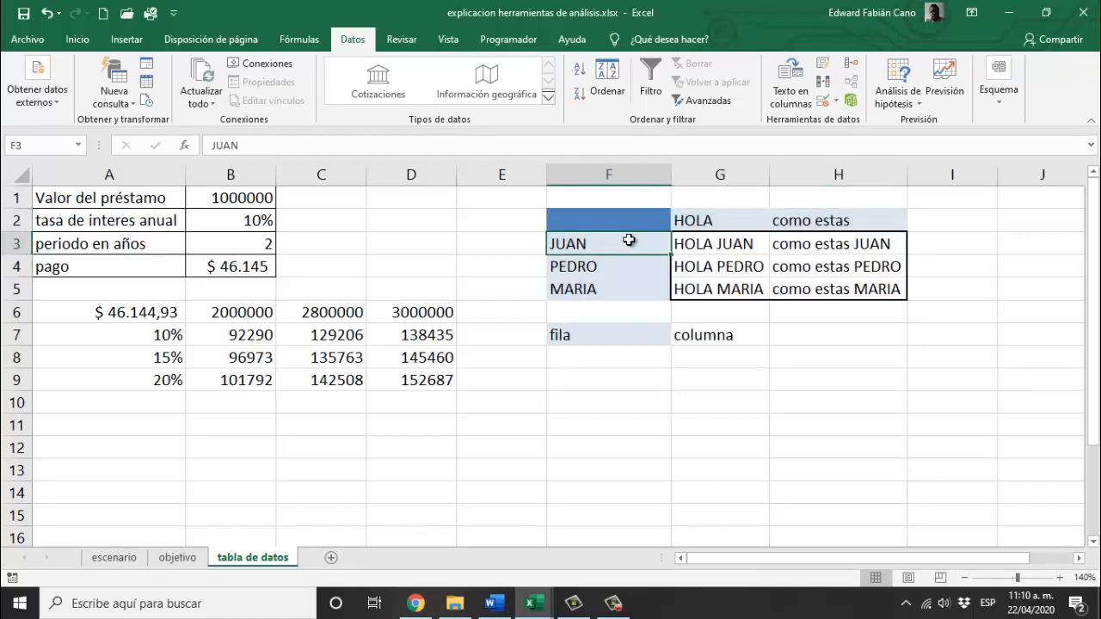
pyautogui.moveTo(631, 245); pyautogui.dragTo(645, 284)
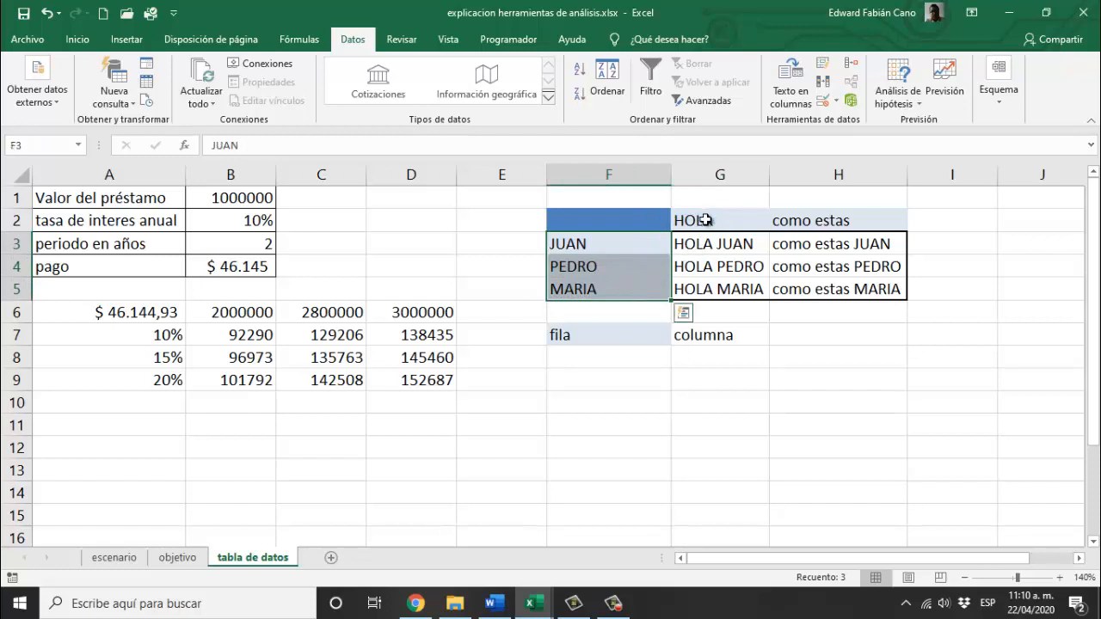
pyautogui.moveTo(713, 218); pyautogui.dragTo(754, 218)
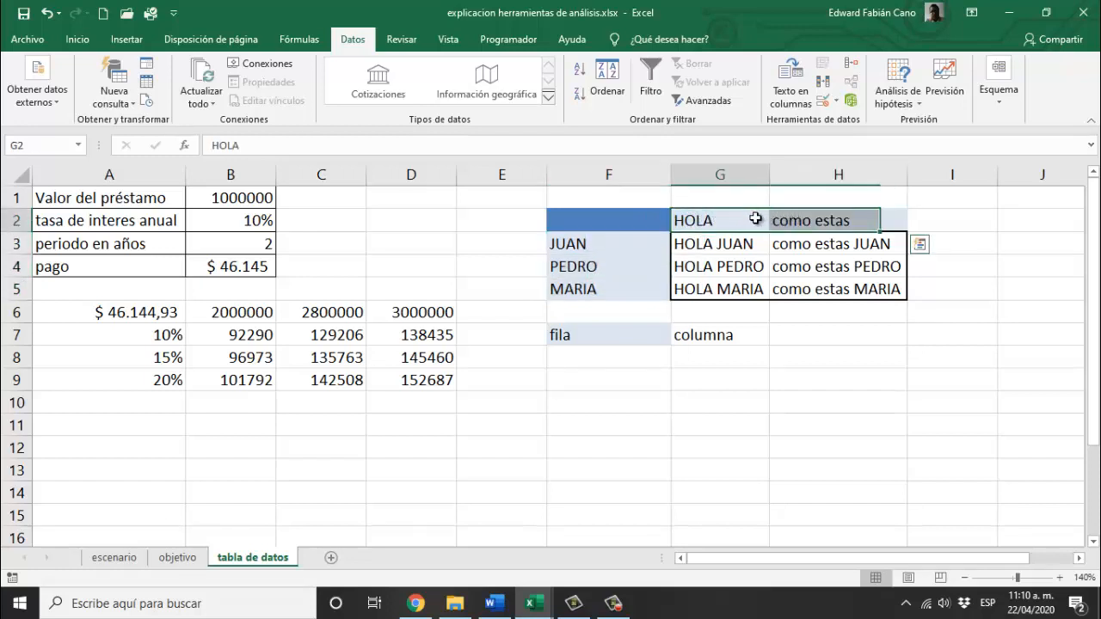
pyautogui.click(634, 247)
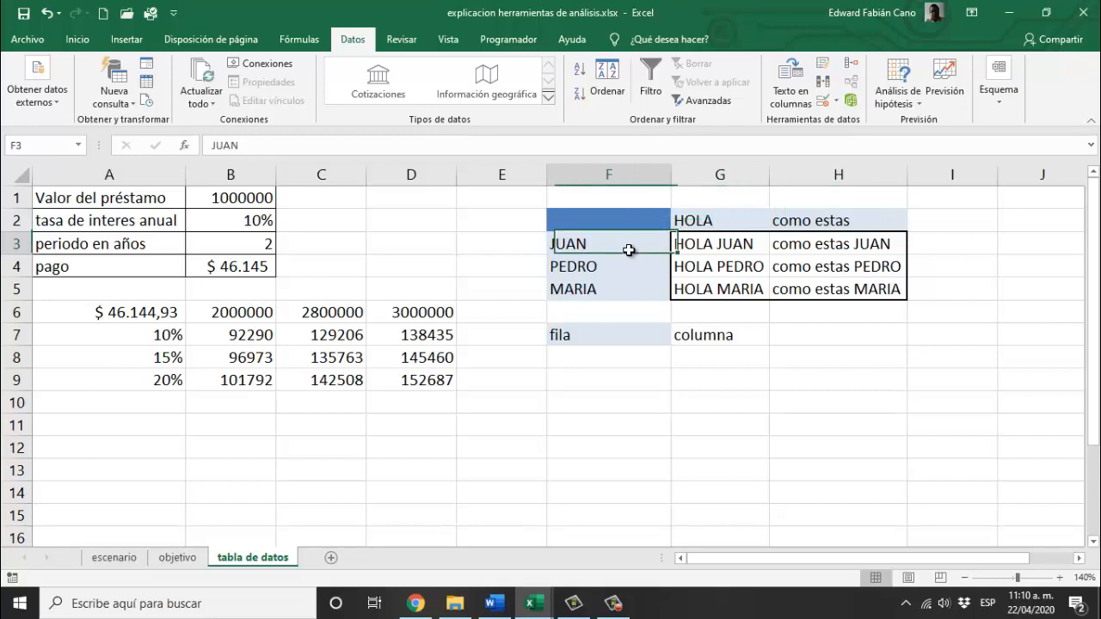
pyautogui.click(819, 221)
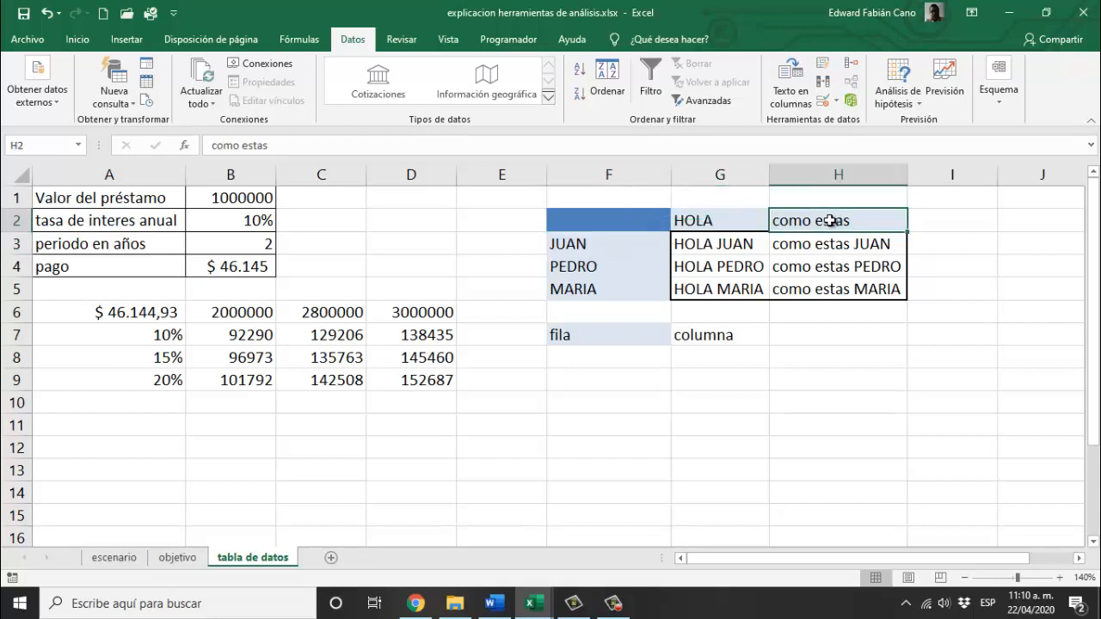
pyautogui.click(606, 245)
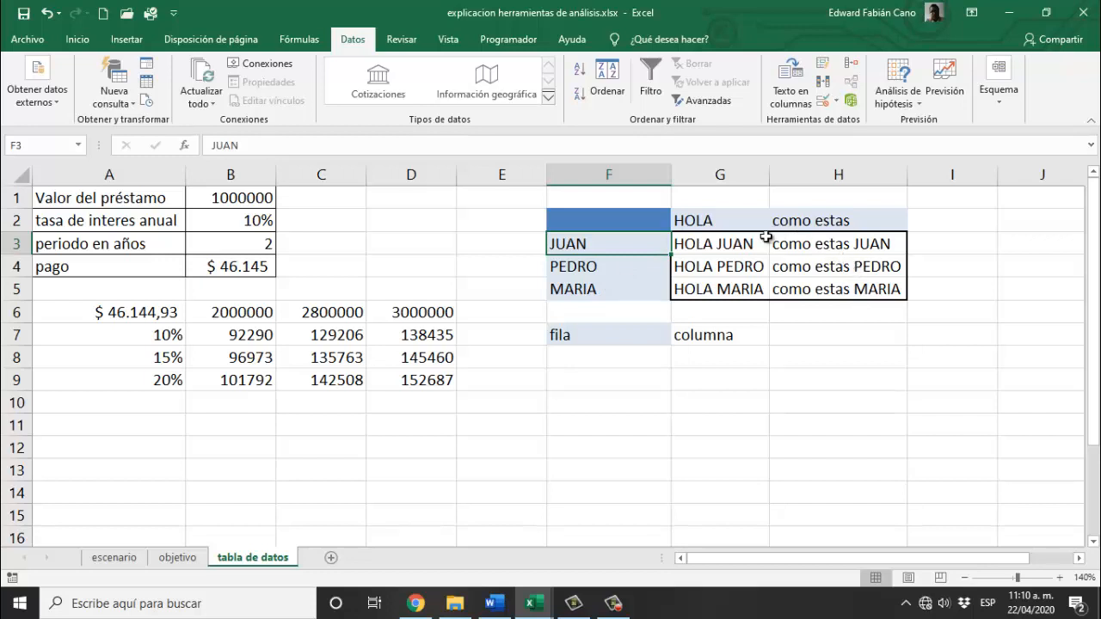
# - Examine which cells the concatenation formula in F2 references
pyautogui.doubleClick(634, 219)
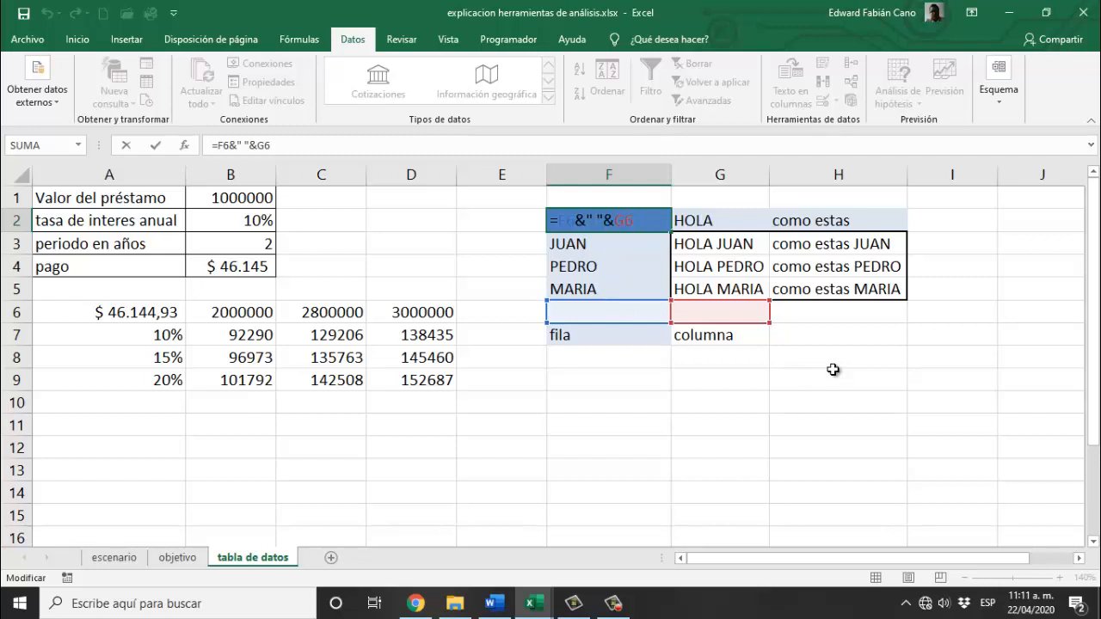
pyautogui.press('Return')
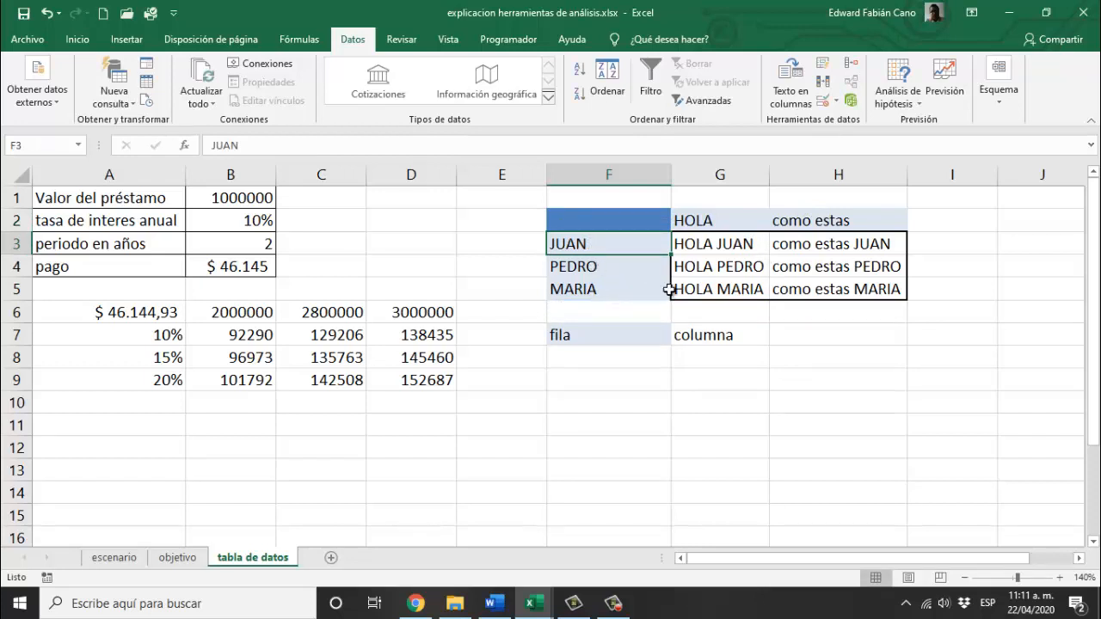
pyautogui.click(783, 381)
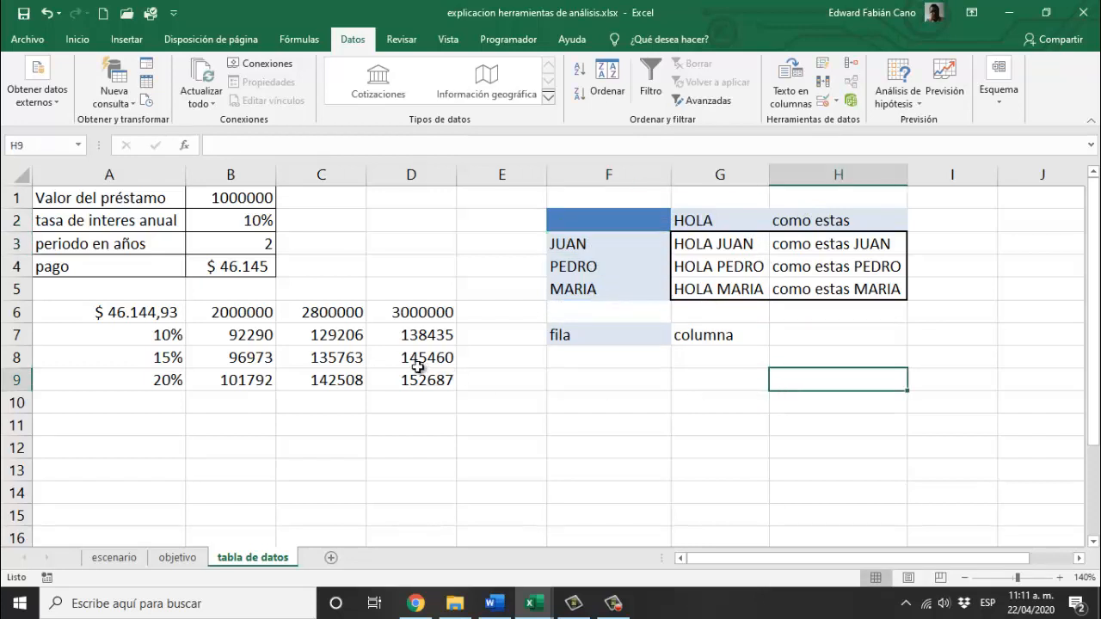